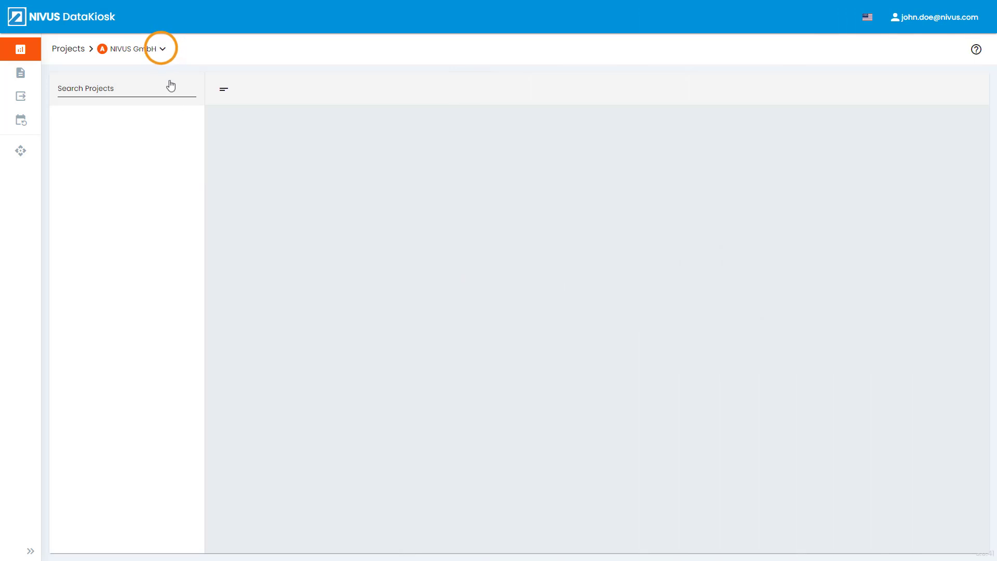
- Switch the customer to NIVUS GmbH - Datentechnik and start a new export template under Export Templates
click(161, 49)
click(186, 130)
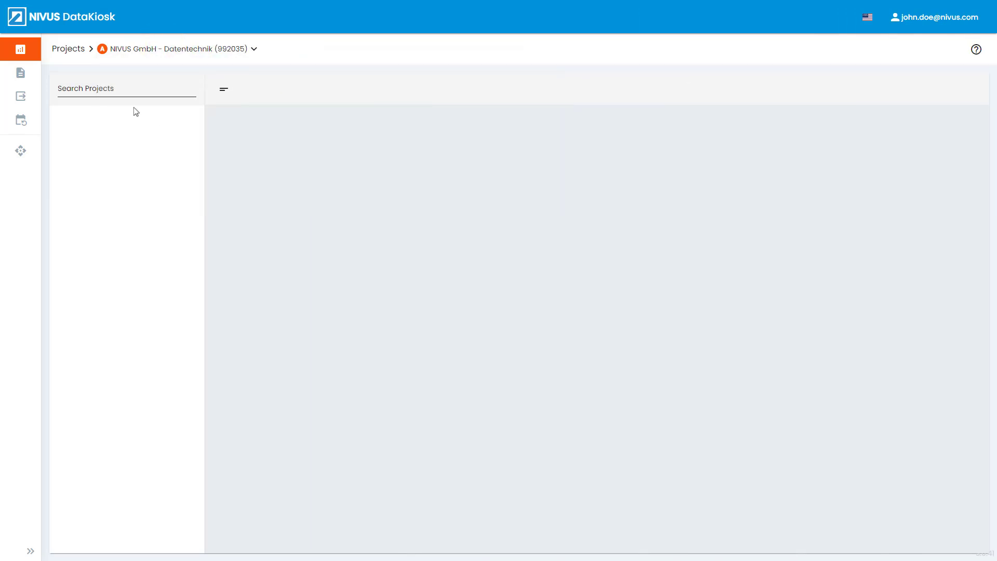
mouse_move(26, 73)
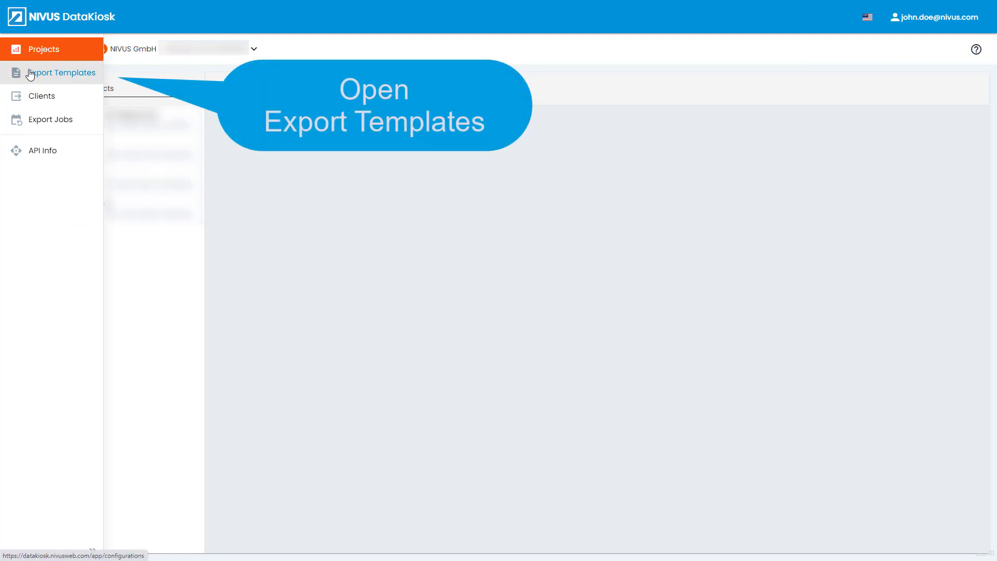
click(30, 73)
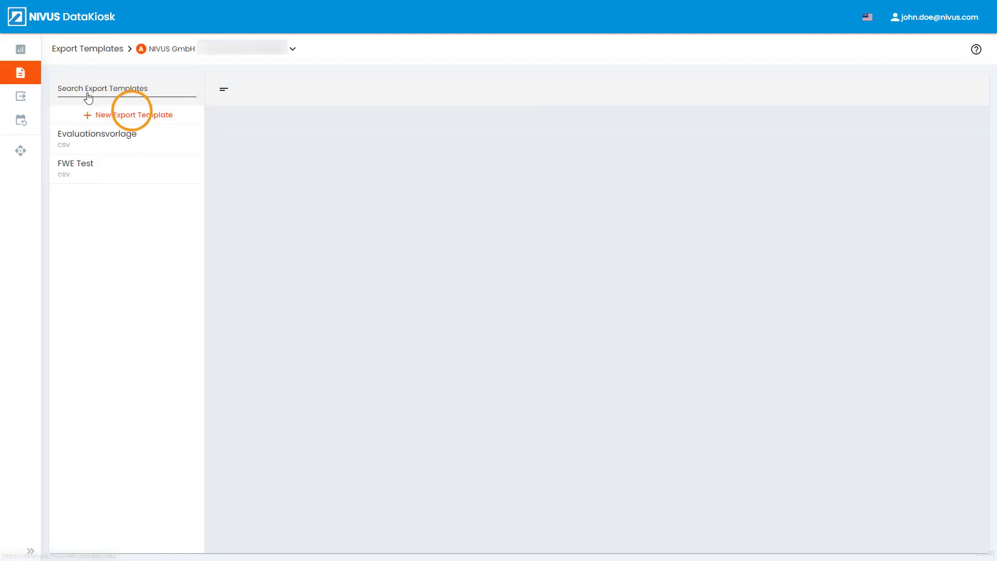
click(133, 114)
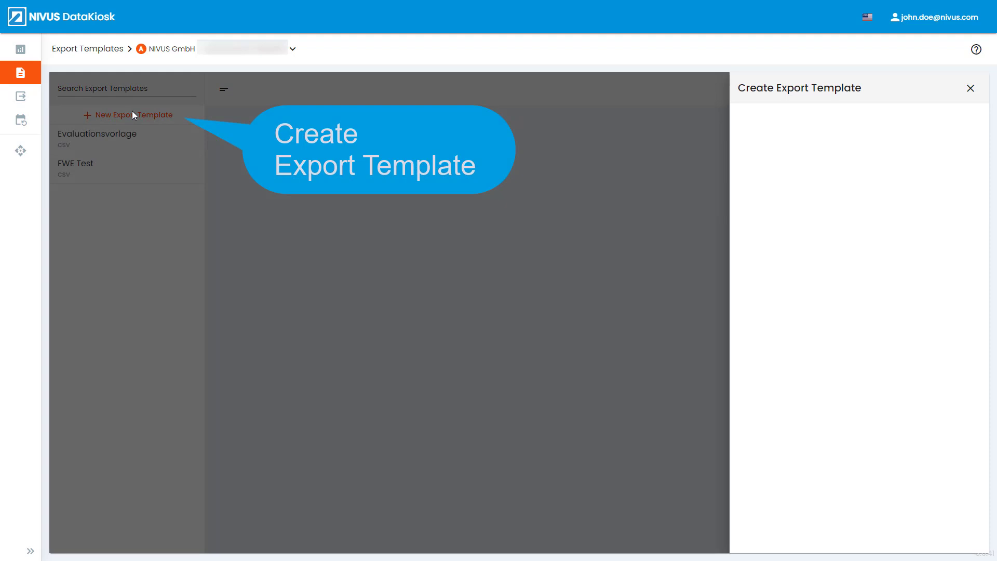
- Name the template 'New Export Template' and set its file format to xml
click(754, 130)
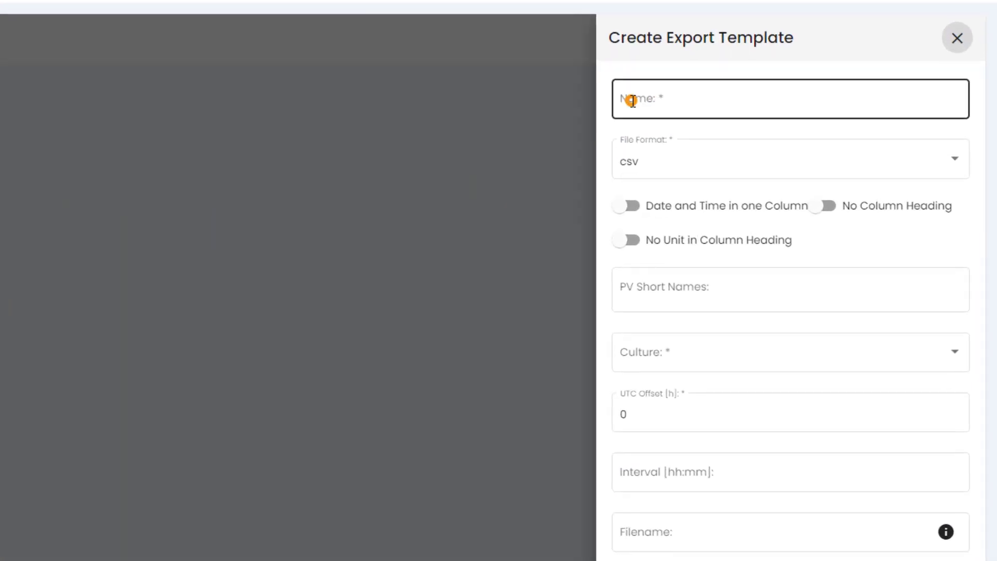
click(634, 101)
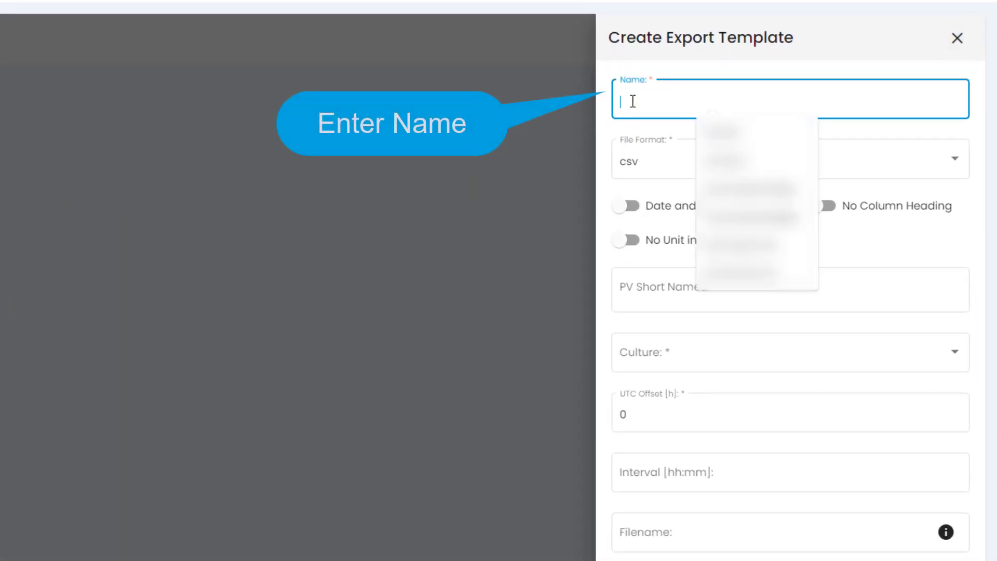
text(New Export Template)
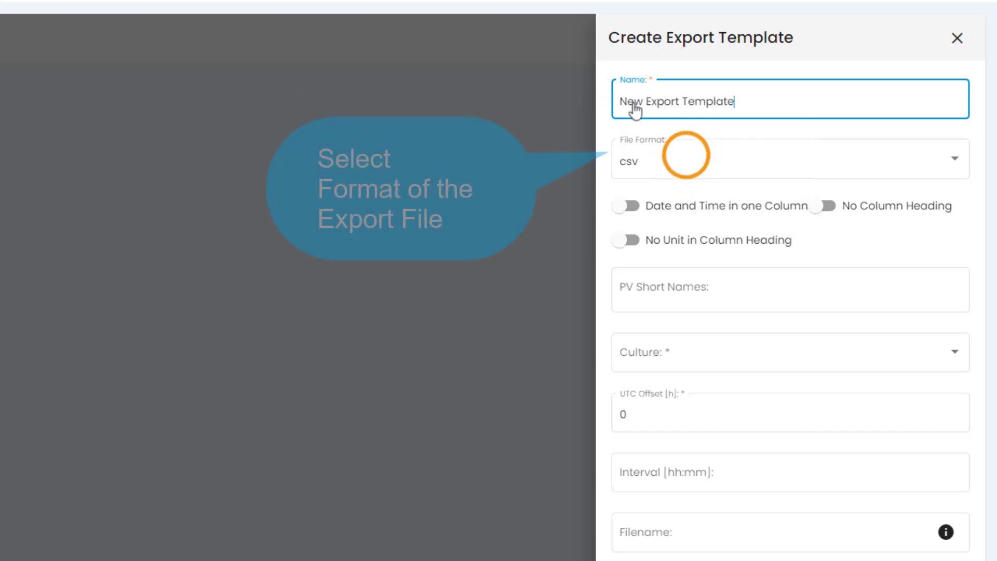
click(688, 161)
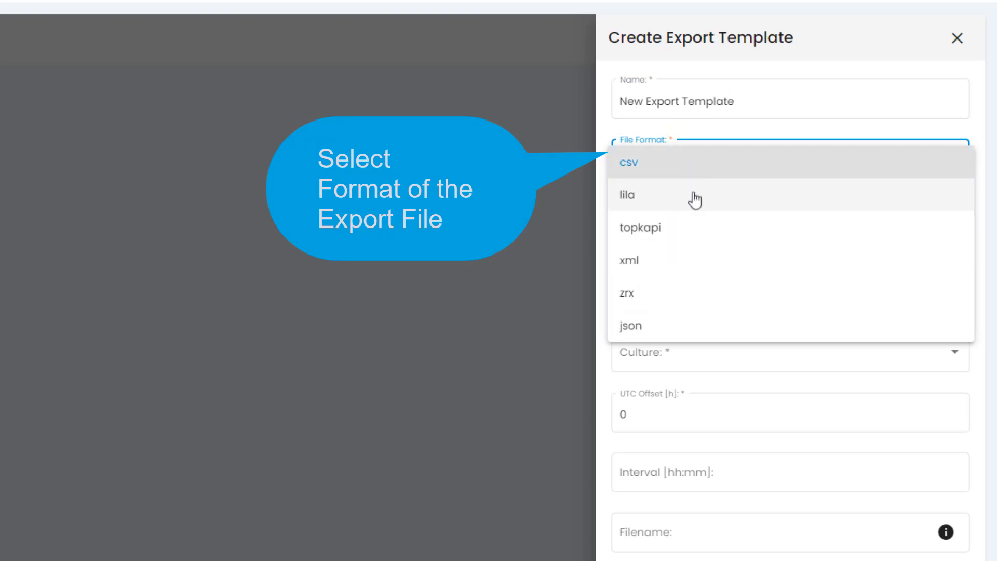
click(704, 258)
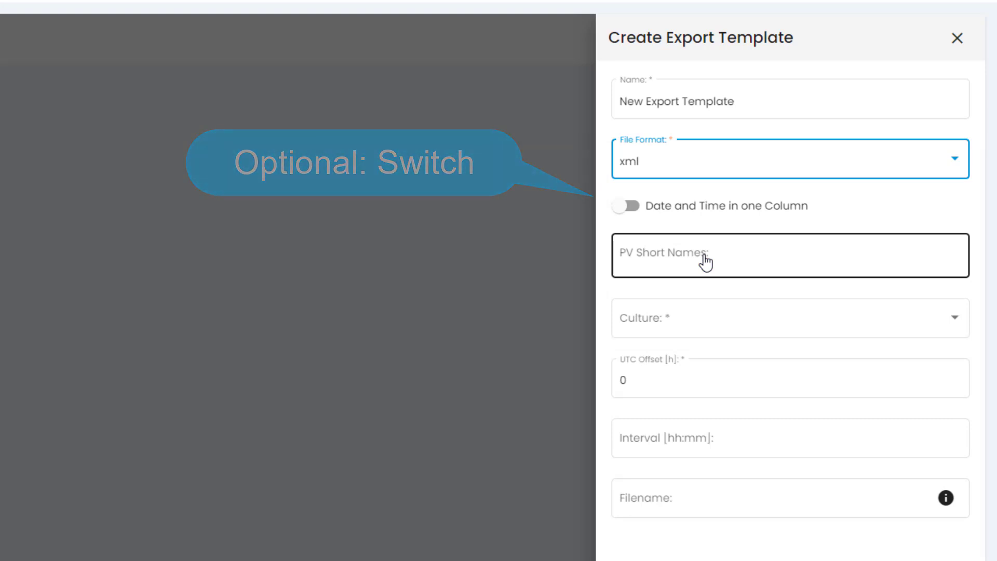
- Preselect the process variables AI0 Curr, AI1 Curr and DIN0
click(636, 250)
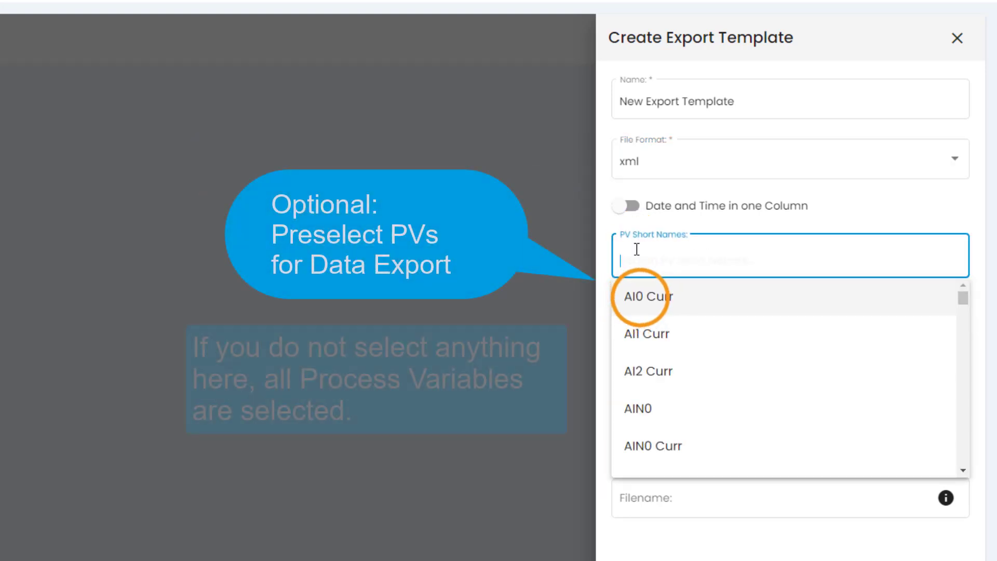
click(641, 295)
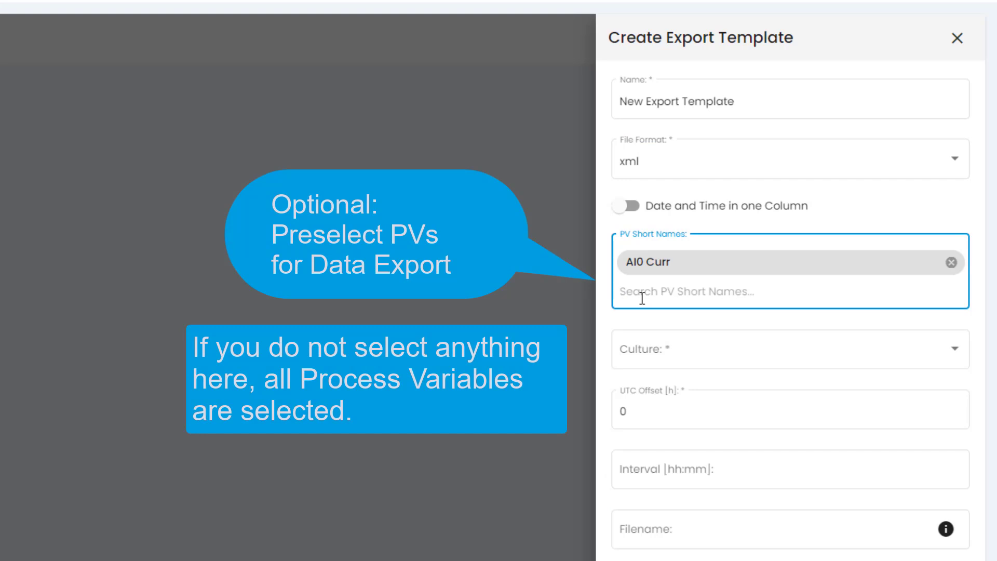
text(a)
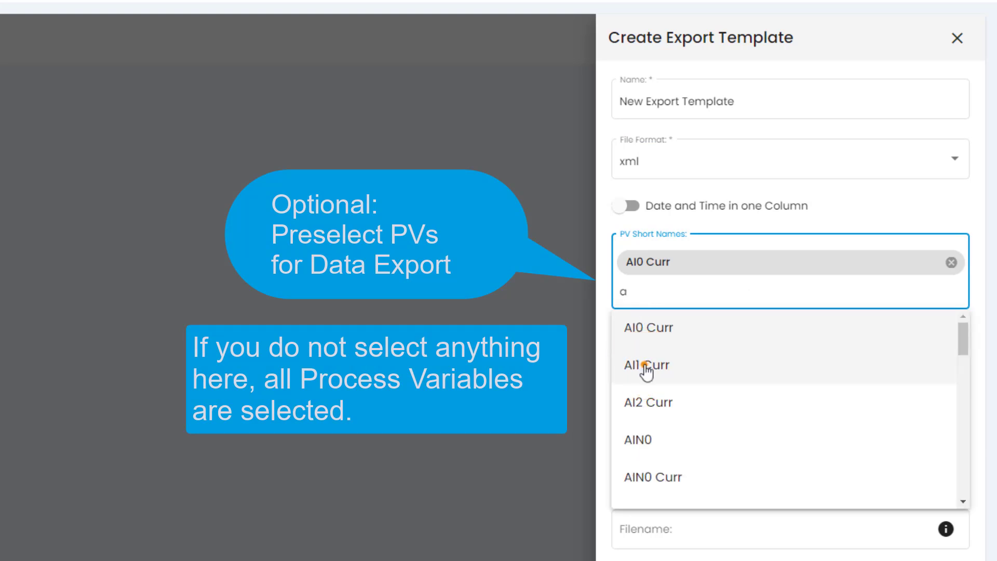
click(646, 370)
click(640, 321)
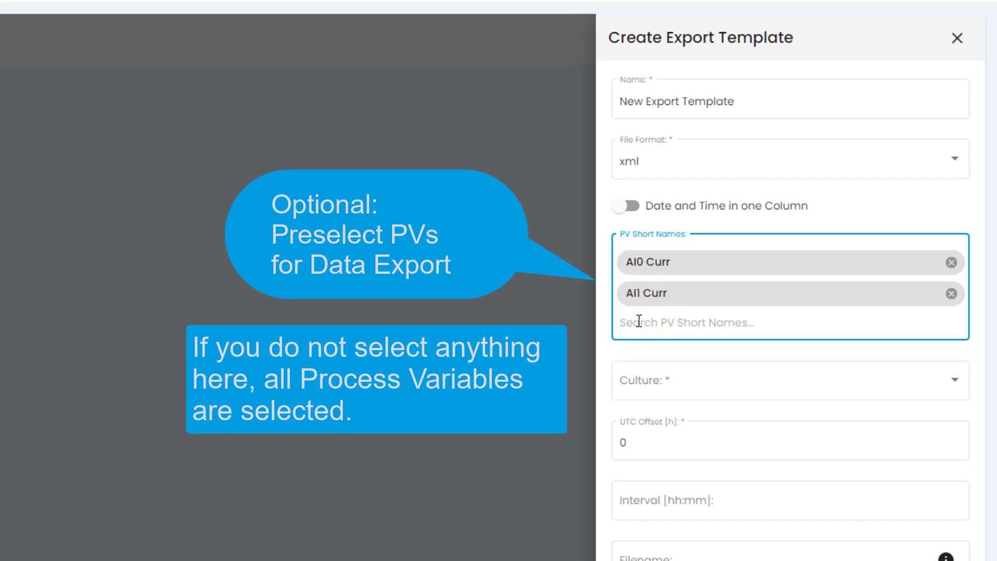
text(d)
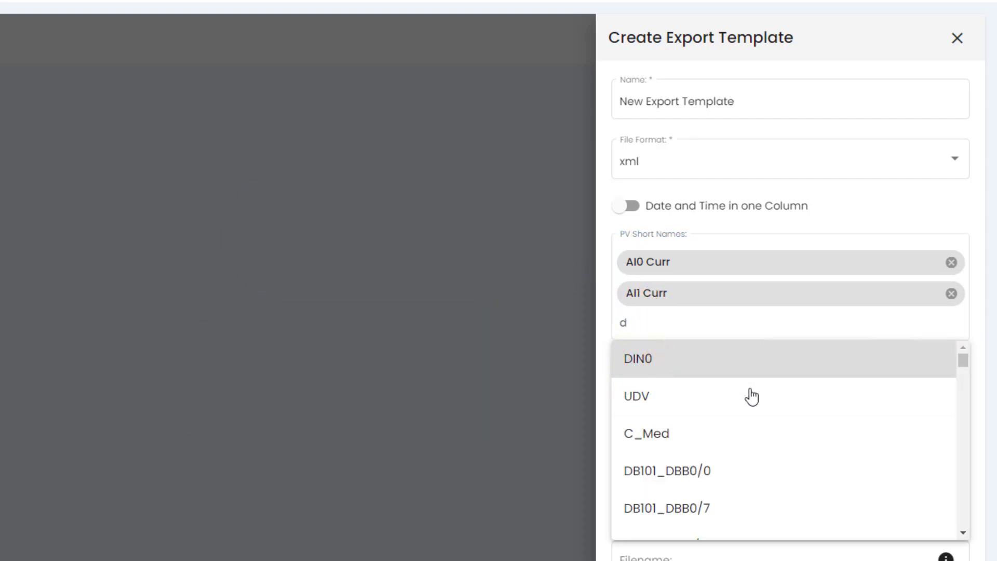
key(Return)
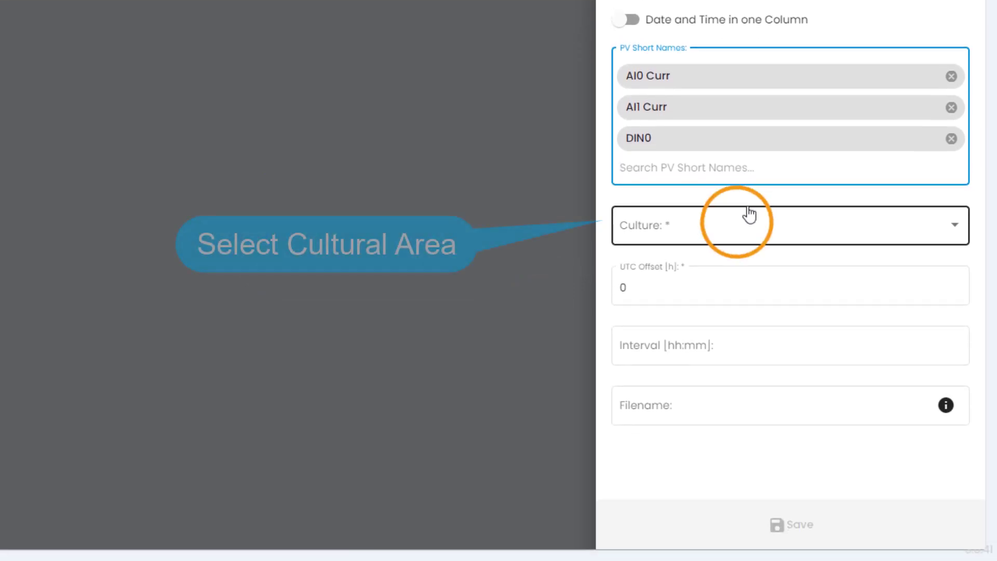
- Set culture en-GB and filename {stationName}_{from:yyyyMMdd}_{to:yyyyMMdd}, then save the template
click(735, 228)
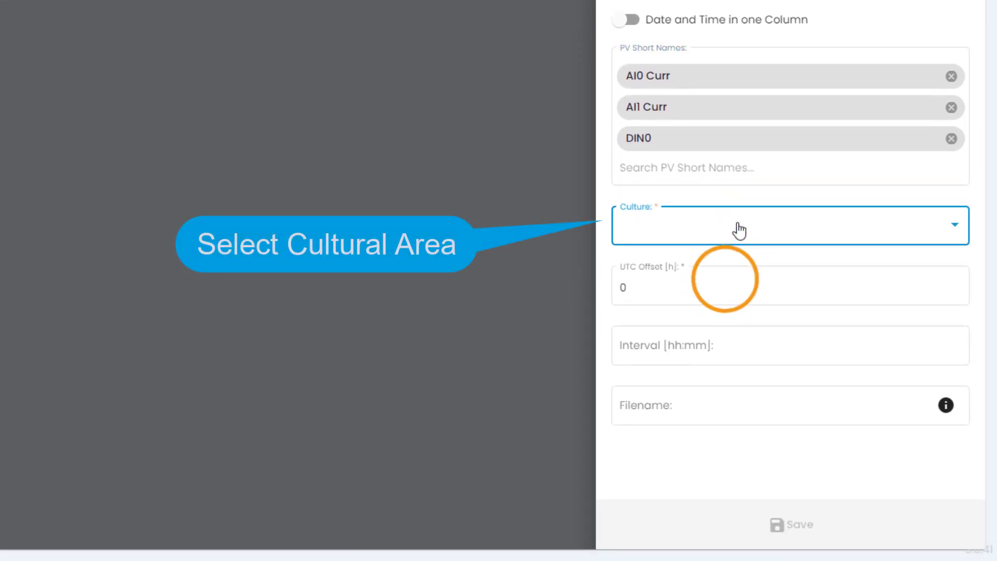
click(727, 285)
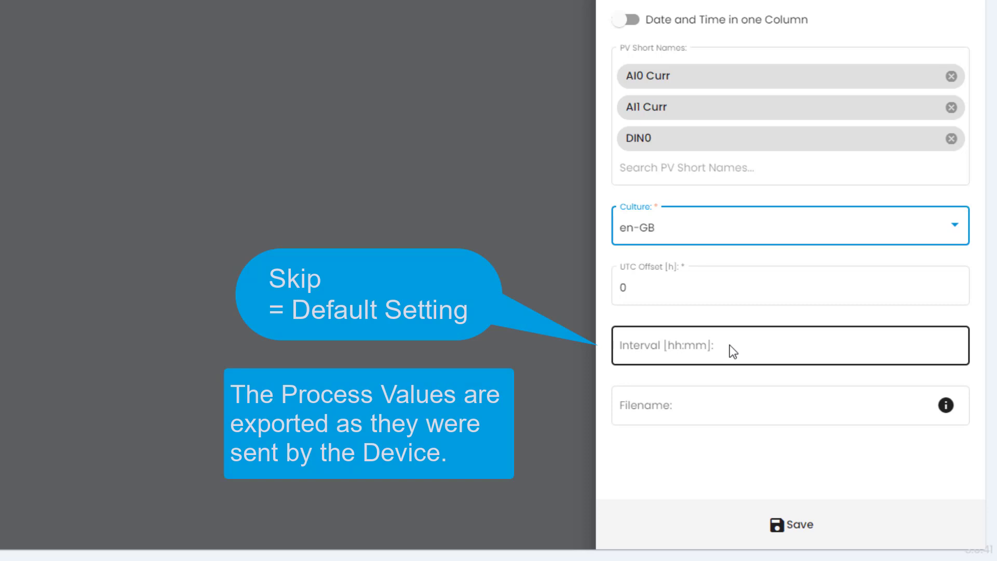
click(726, 408)
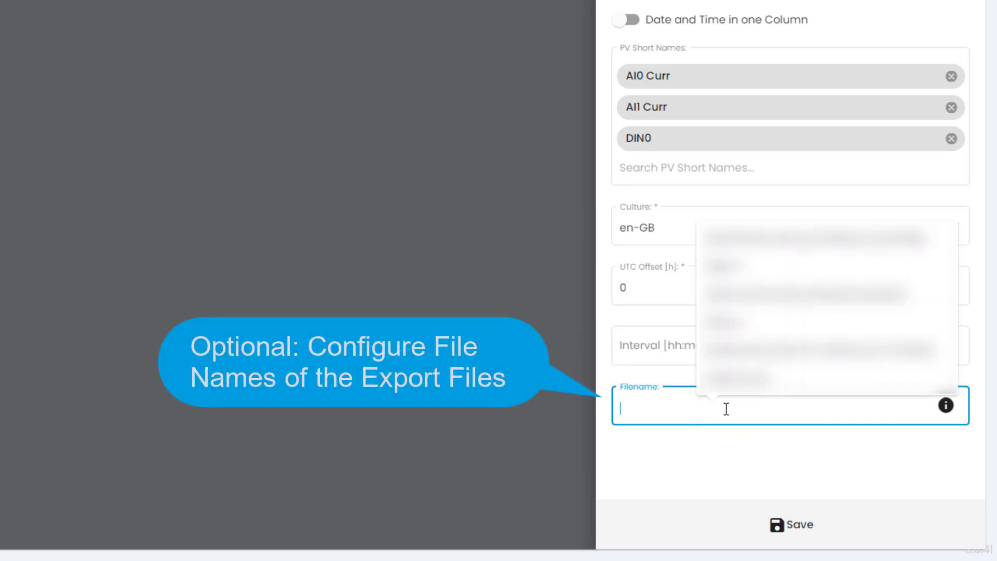
text({)
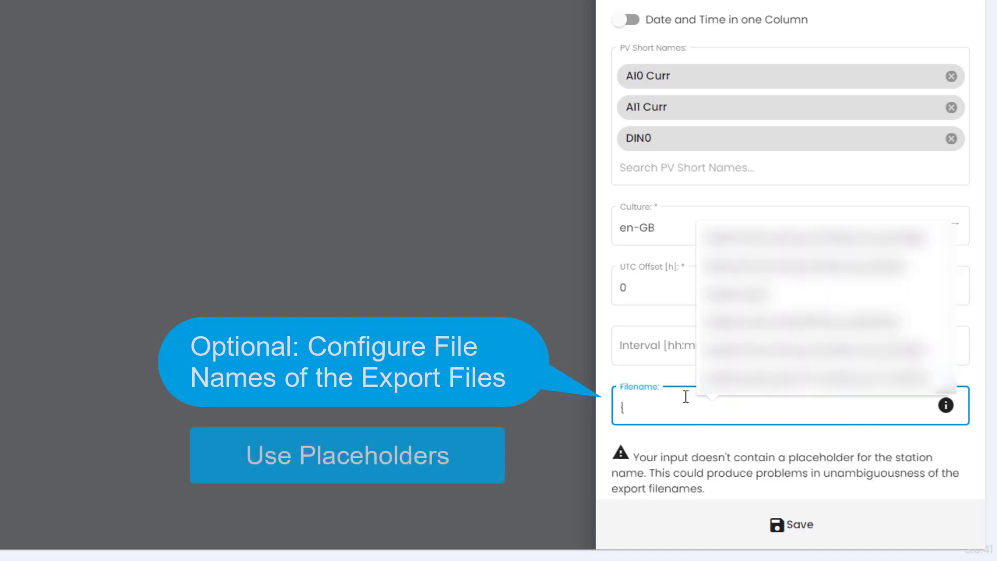
text(stationName)
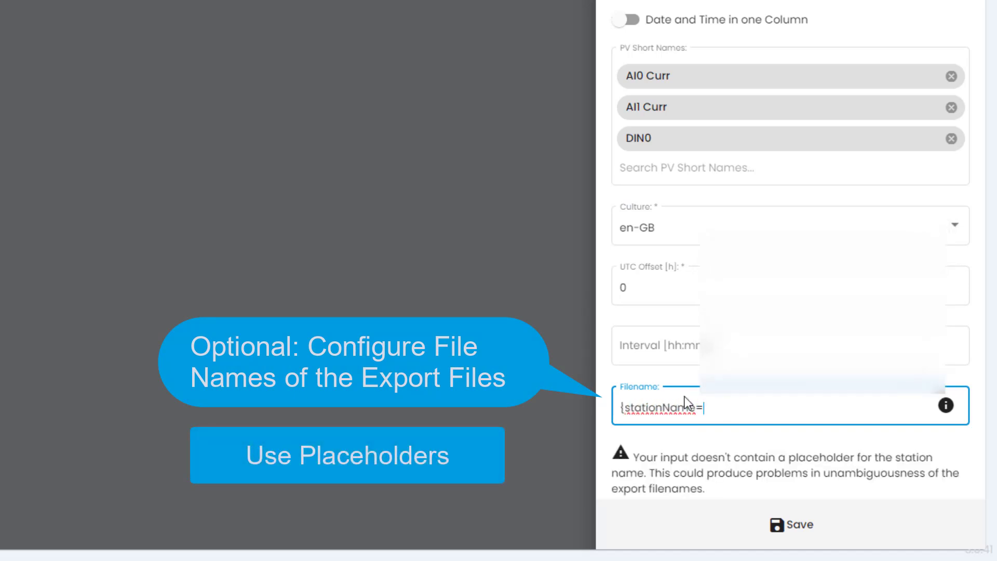
text(}_{from:yyyyMMdd})
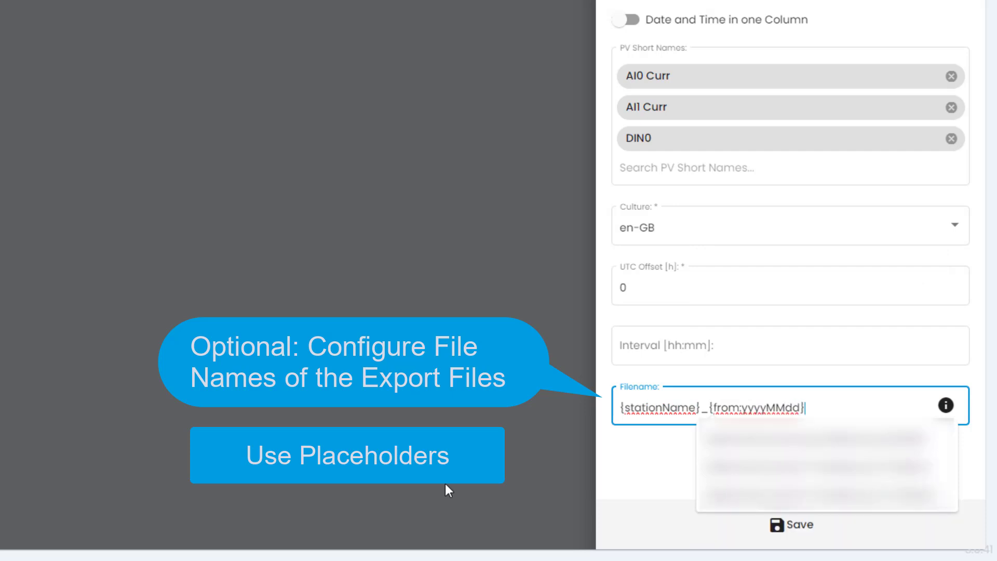
text(_{to:yyyyMMdd})
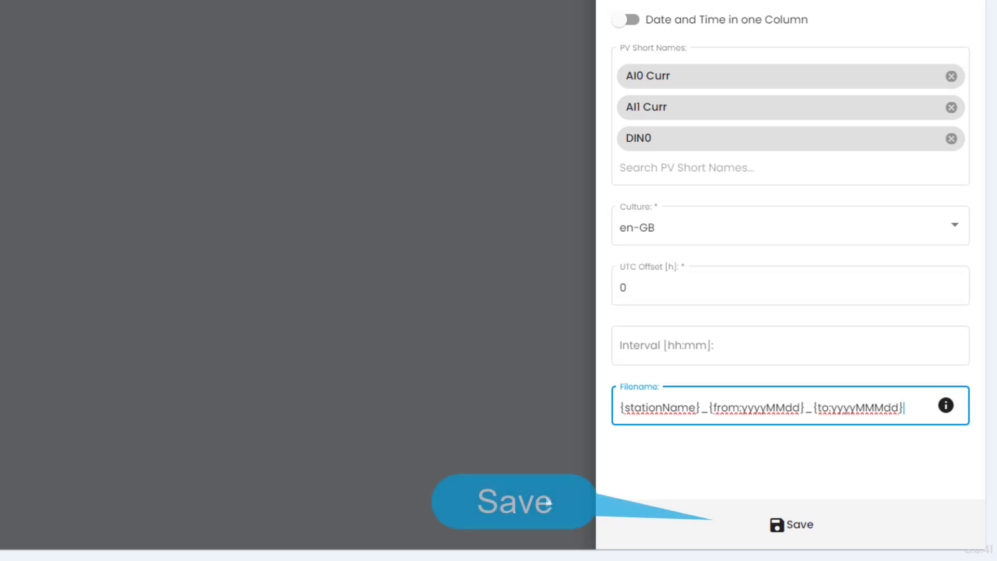
click(799, 526)
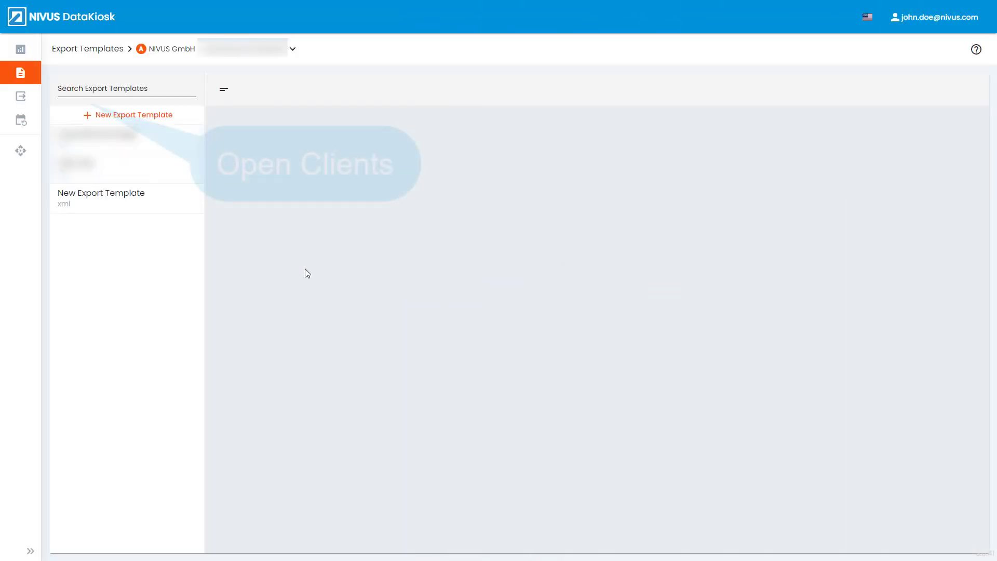
- On the Clients page, add a client named 'Service Client' with type Service (default) and save it
click(34, 99)
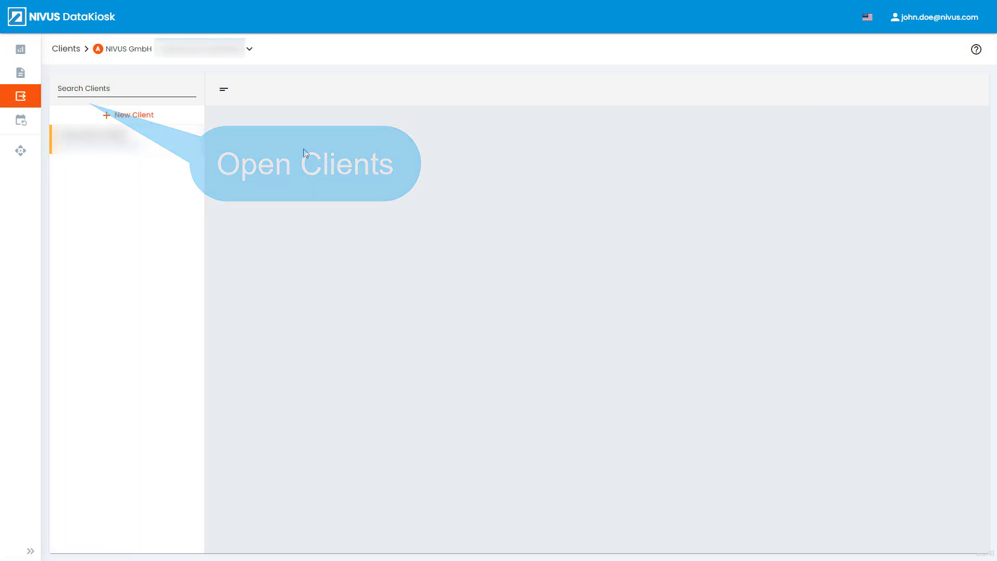
click(147, 118)
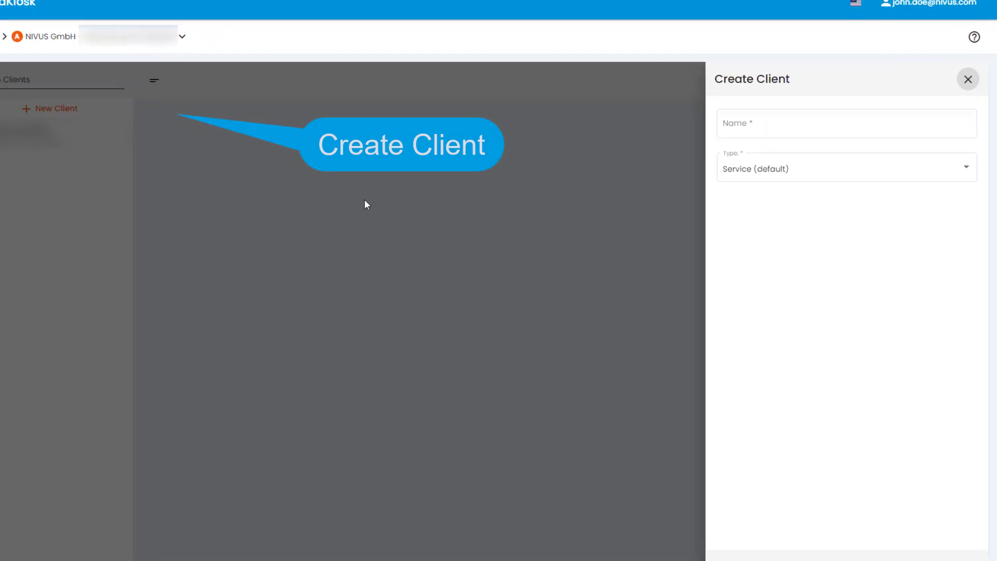
click(730, 125)
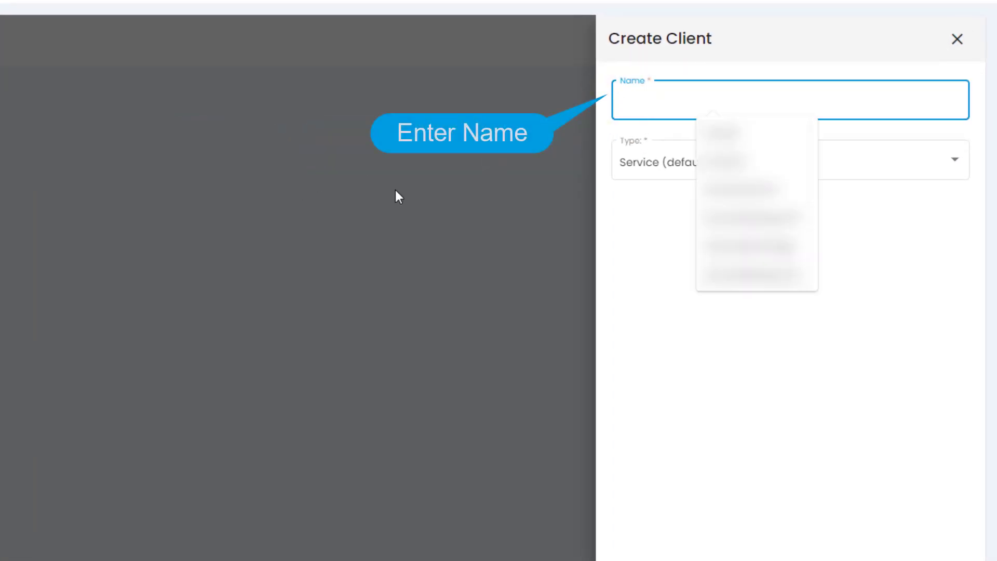
text(Serv)
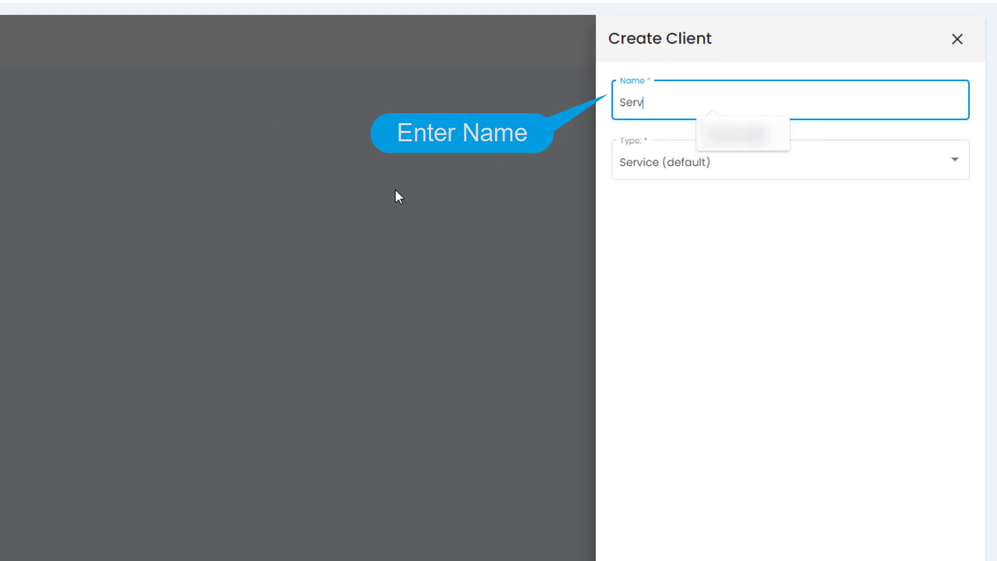
text(ice Cl)
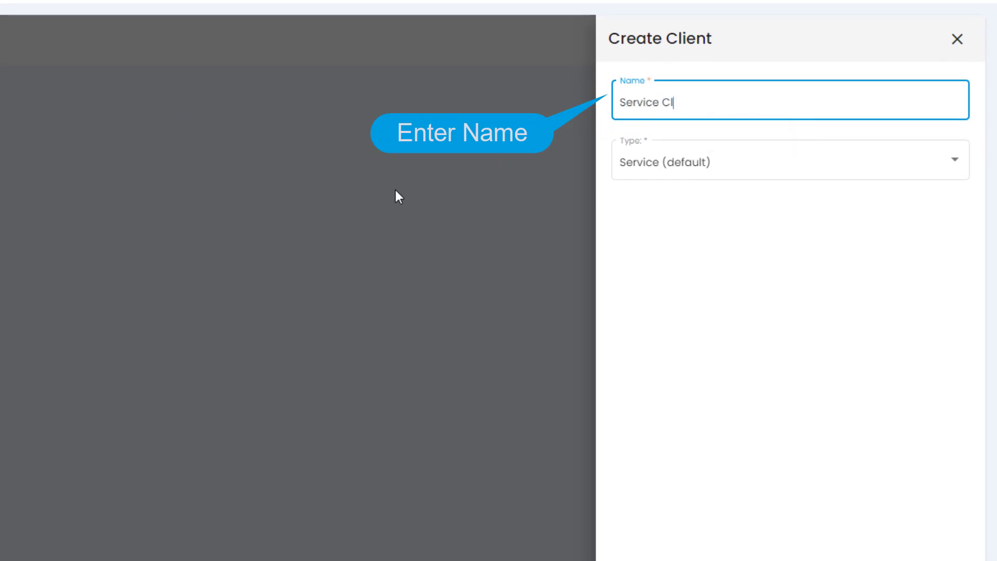
text(ient)
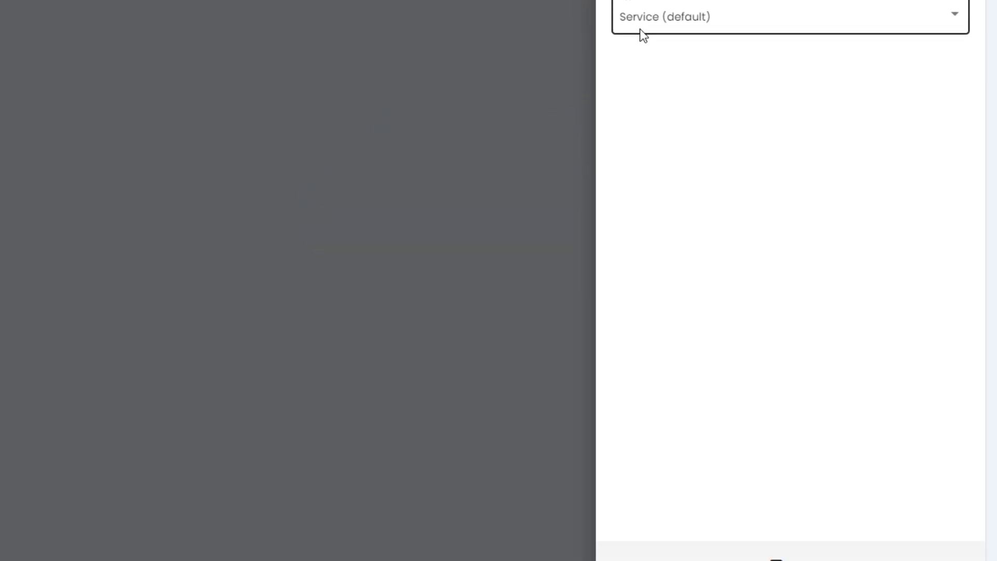
click(800, 533)
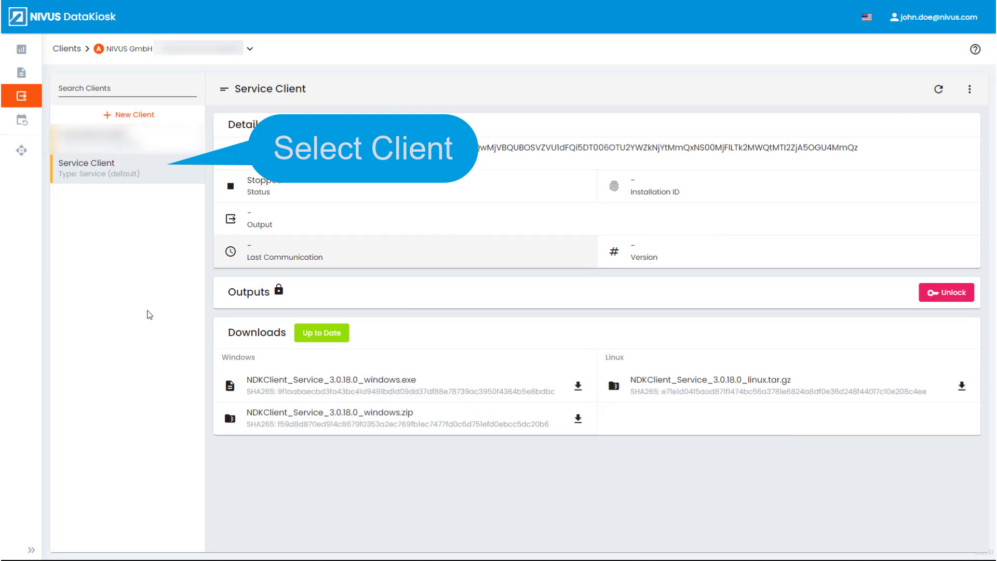
- Download NDKClient_Service_3.0.18.0_windows.exe and launch the downloaded installer
click(578, 388)
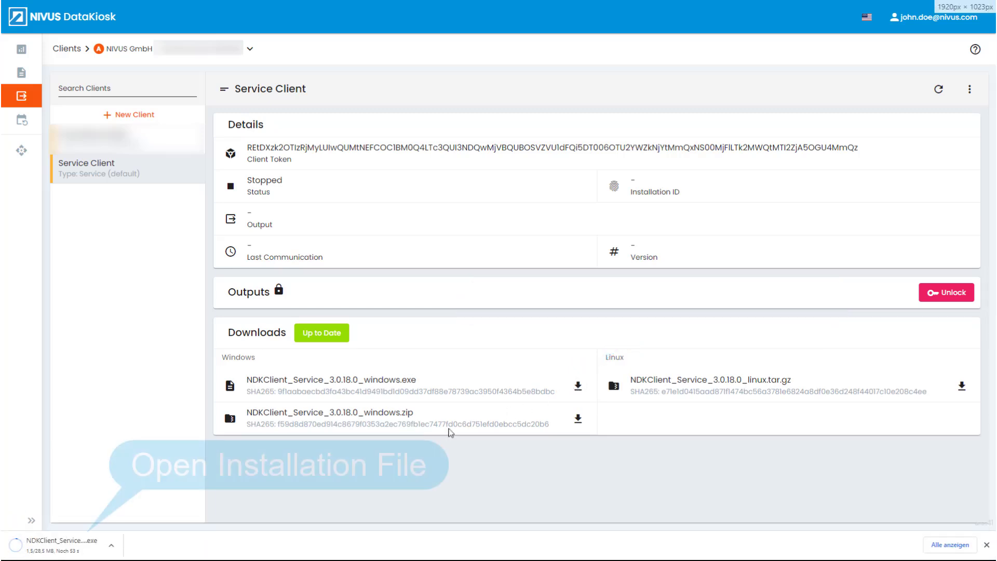
click(100, 543)
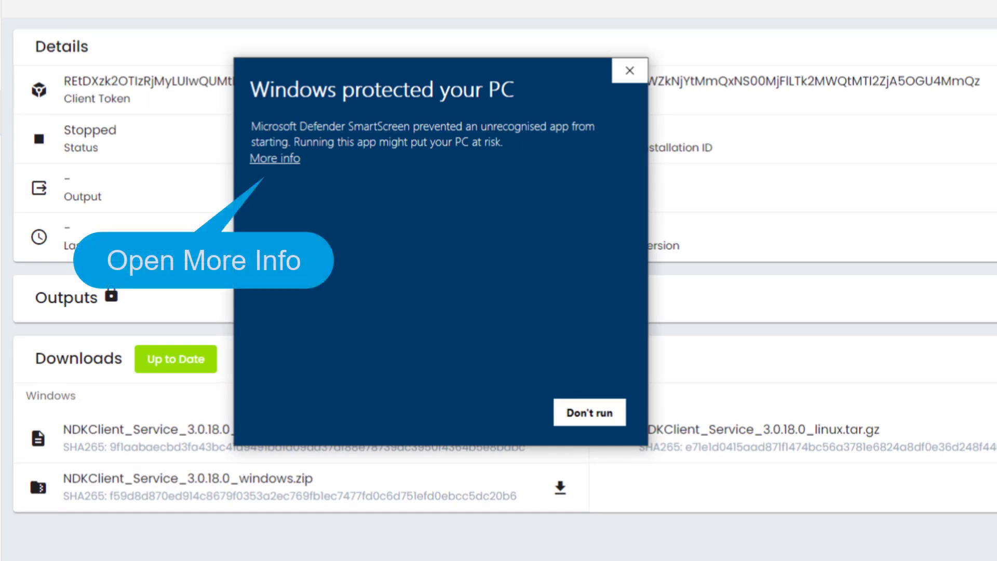
- Bypass the SmartScreen warning and accept the default install folder
click(285, 158)
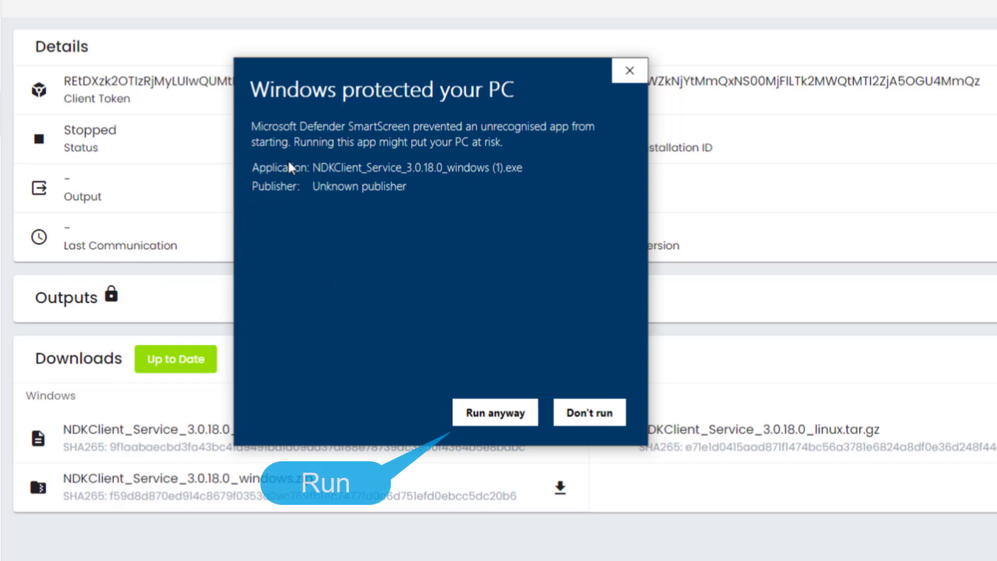
click(492, 415)
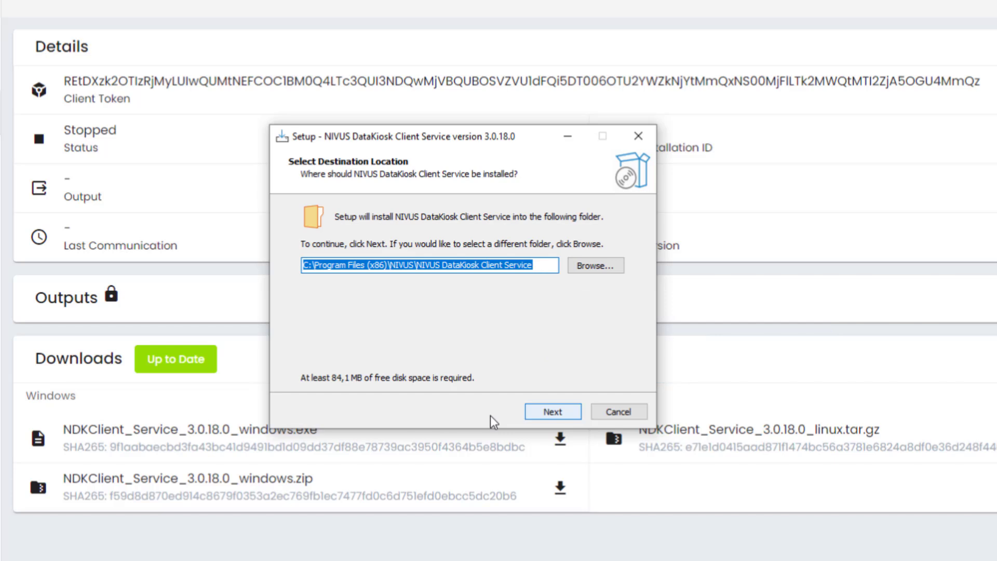
click(558, 412)
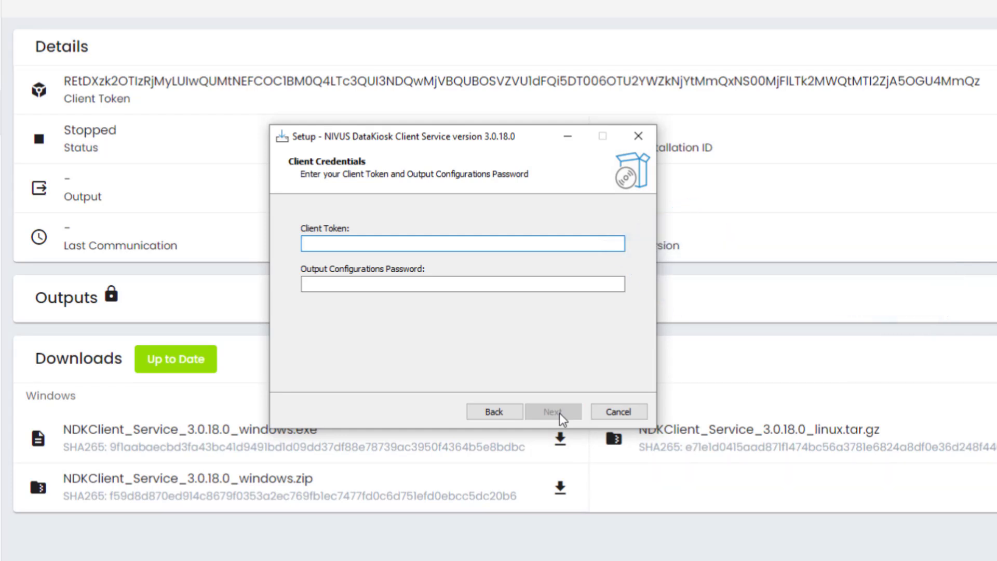
- Paste the client token copied from the web page and set an output configurations password
click(323, 83)
double_click(323, 83)
key(ctrl+c)
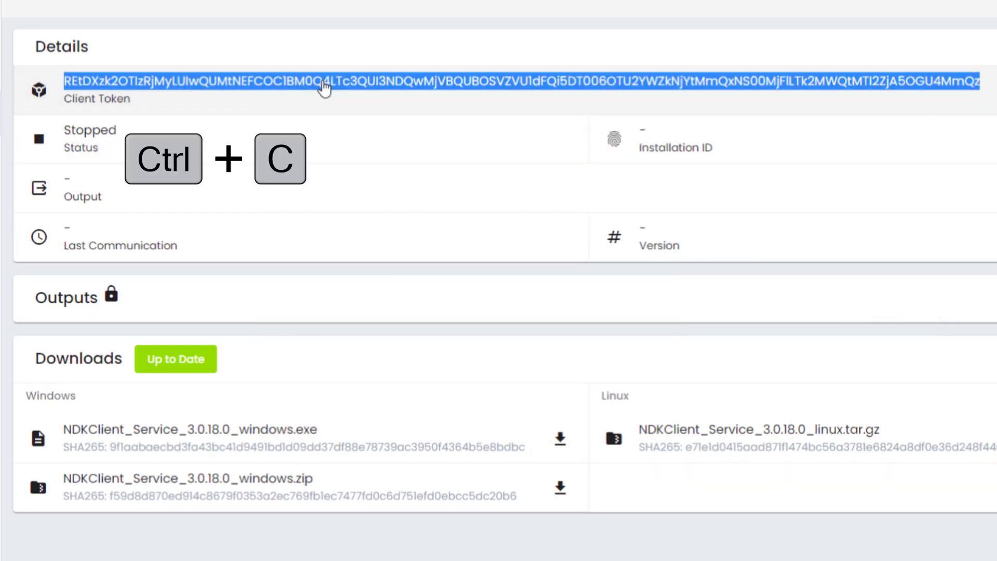
click(353, 243)
key(ctrl+v)
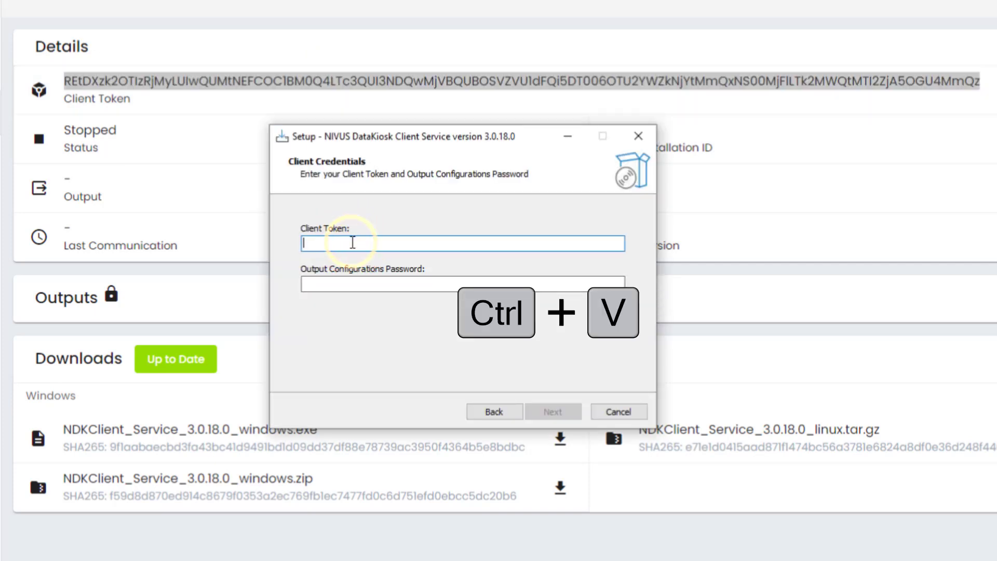
key(ctrl+v)
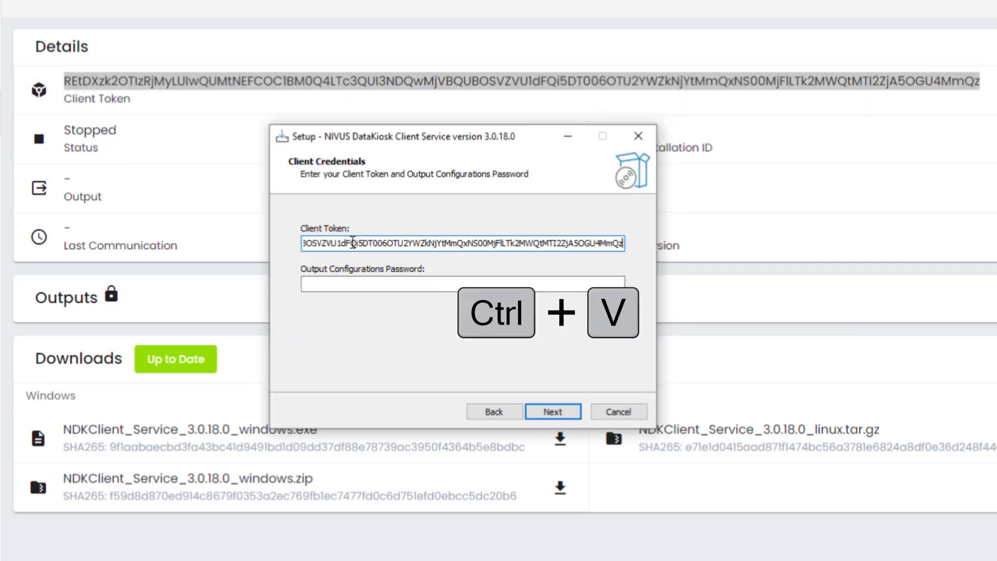
click(319, 284)
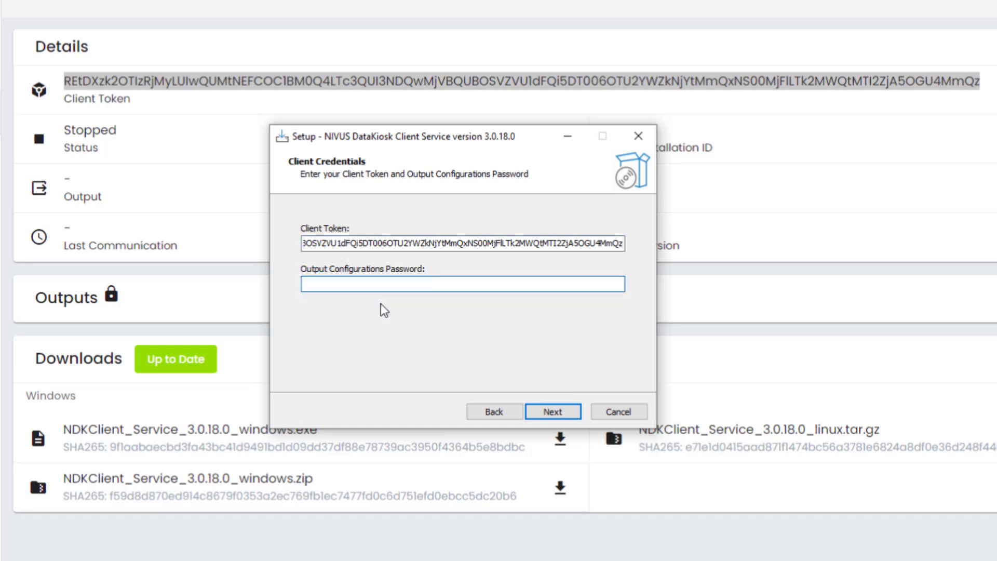
text(**)
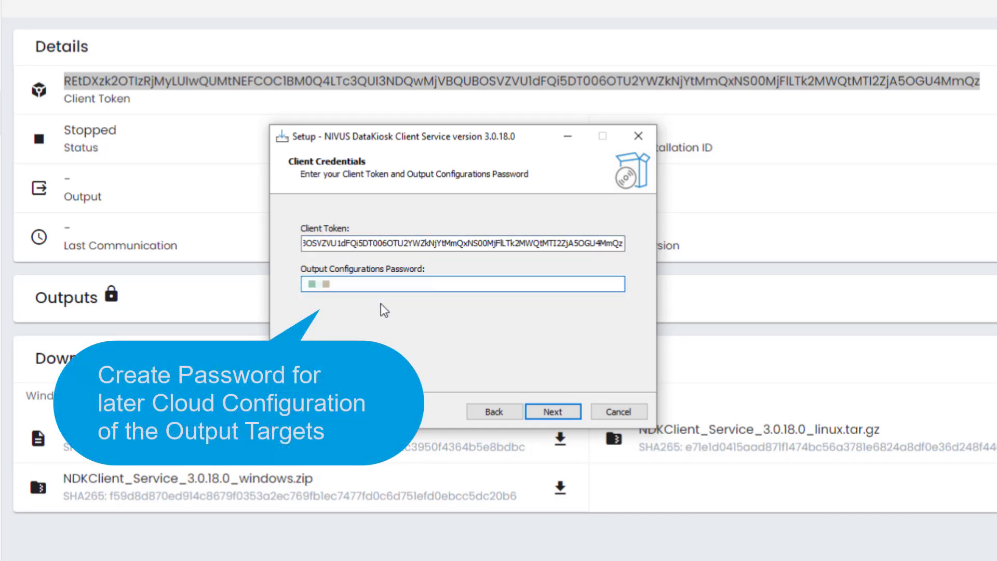
text(*)
click(552, 412)
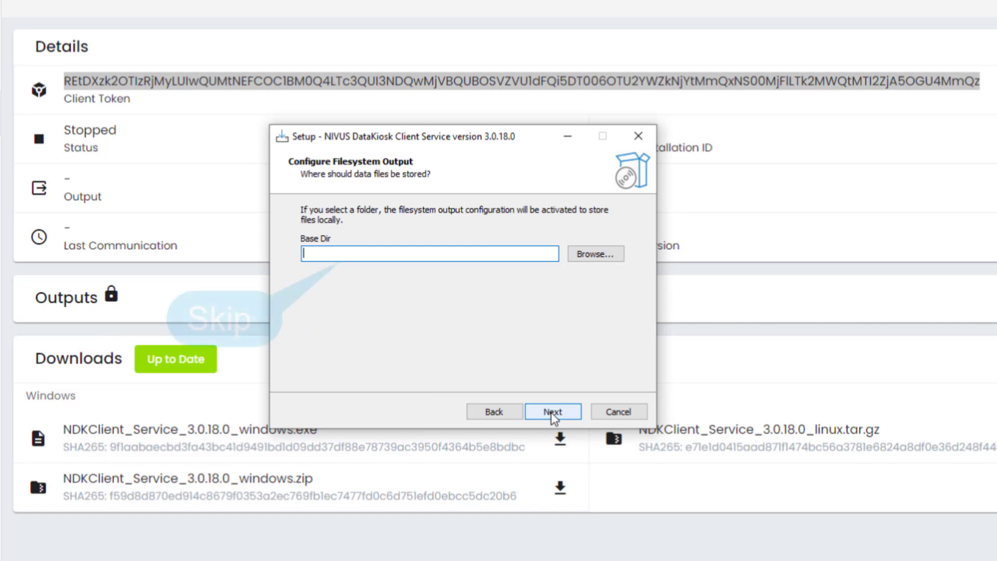
- Leave Base Dir empty, install the client service, and finish the wizard
click(552, 413)
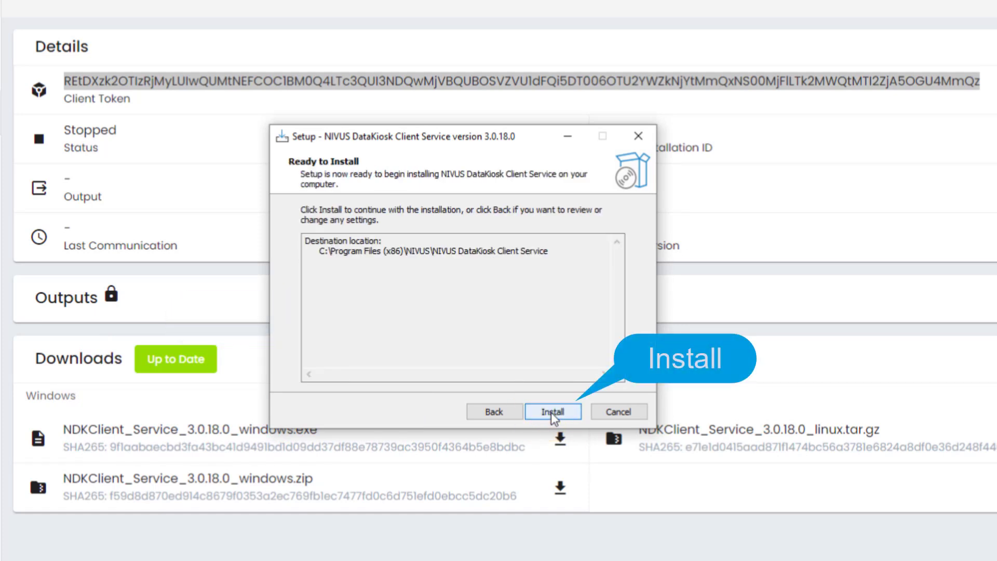
click(551, 413)
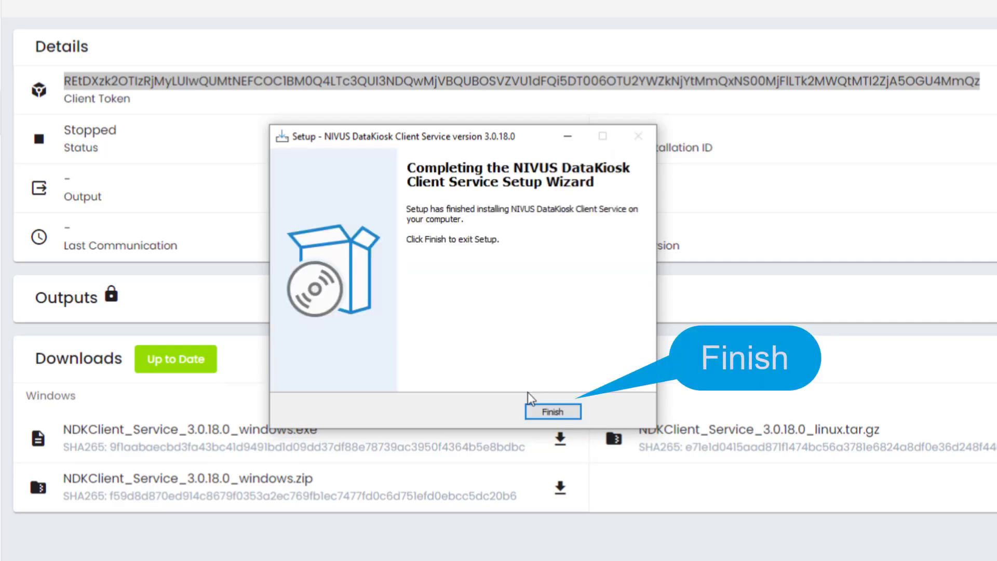
click(549, 414)
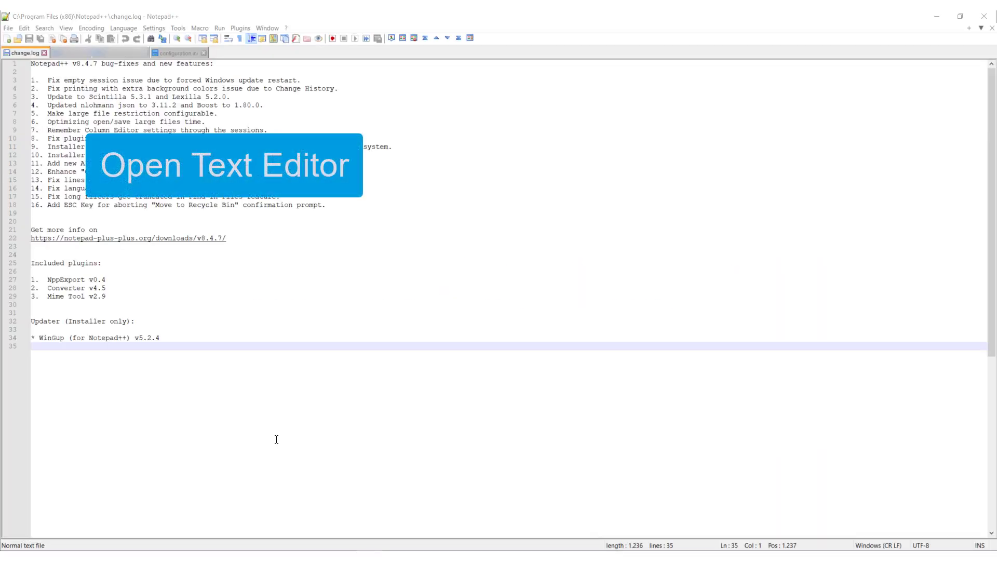
- Open C:\Program Files (x86)\NIVUS\NIVUS DataKiosk Client Service\configuration.ini in Notepad++
click(8, 29)
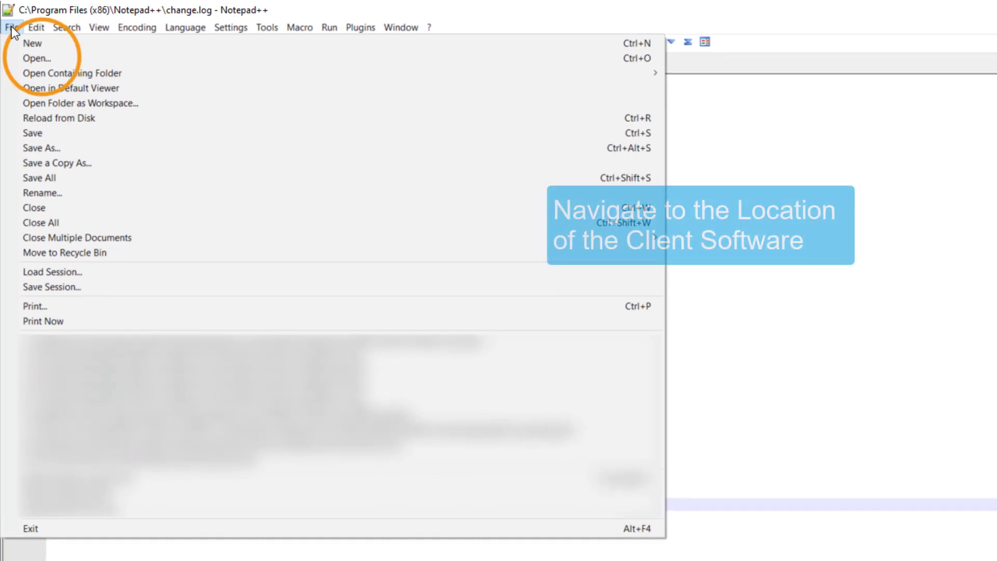
click(43, 57)
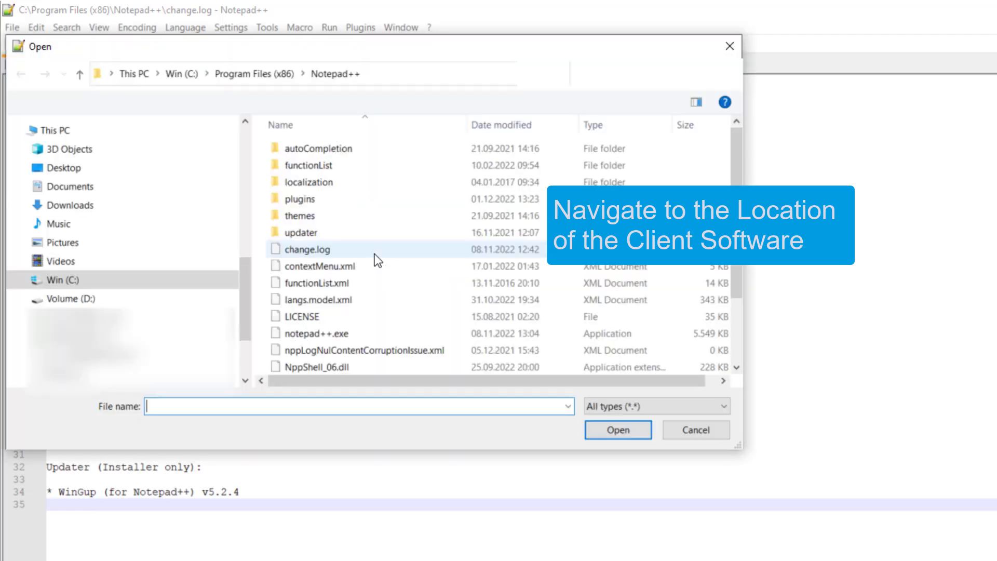
click(208, 381)
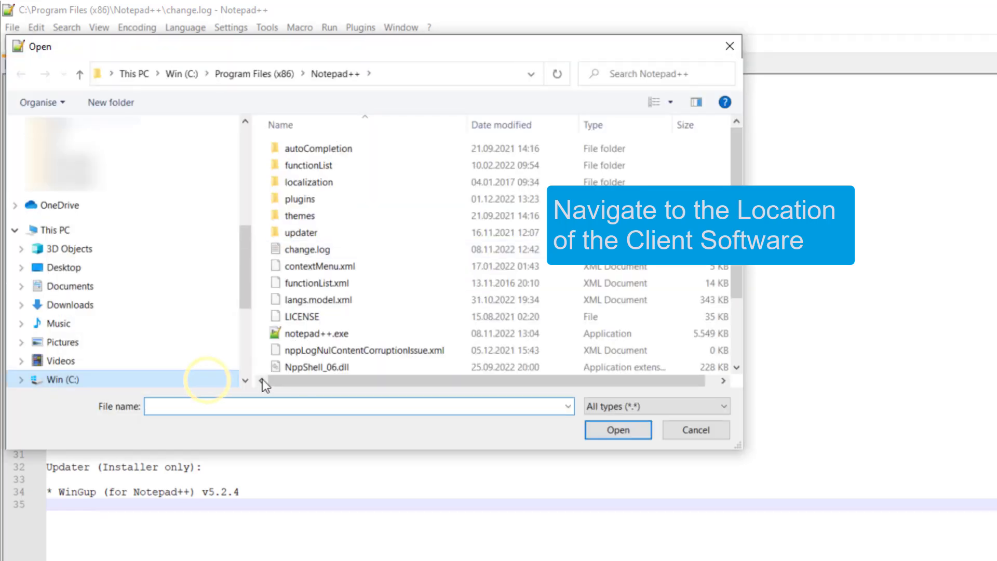
click(400, 380)
click(399, 377)
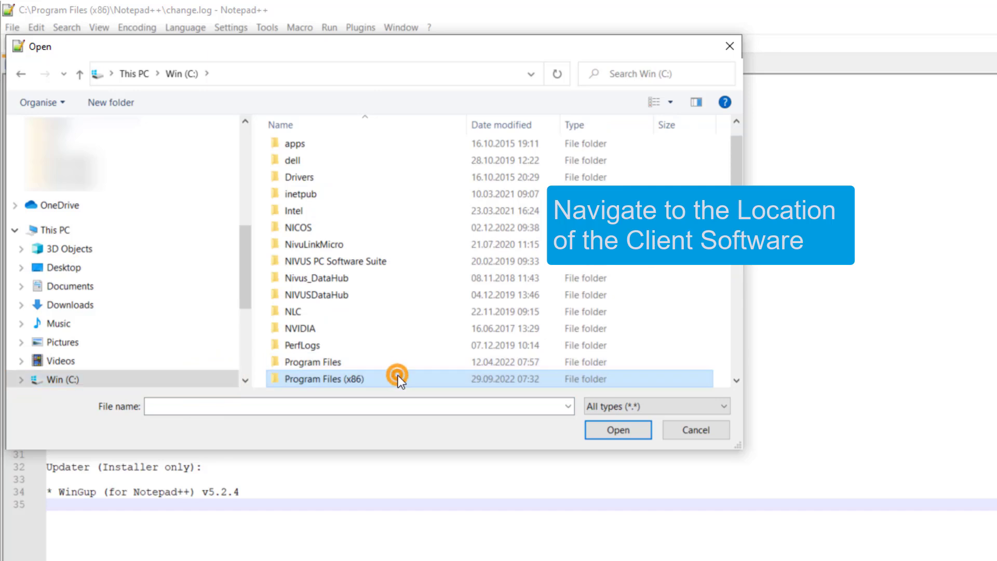
double_click(398, 379)
scroll(375, 341, down, 8)
click(375, 341)
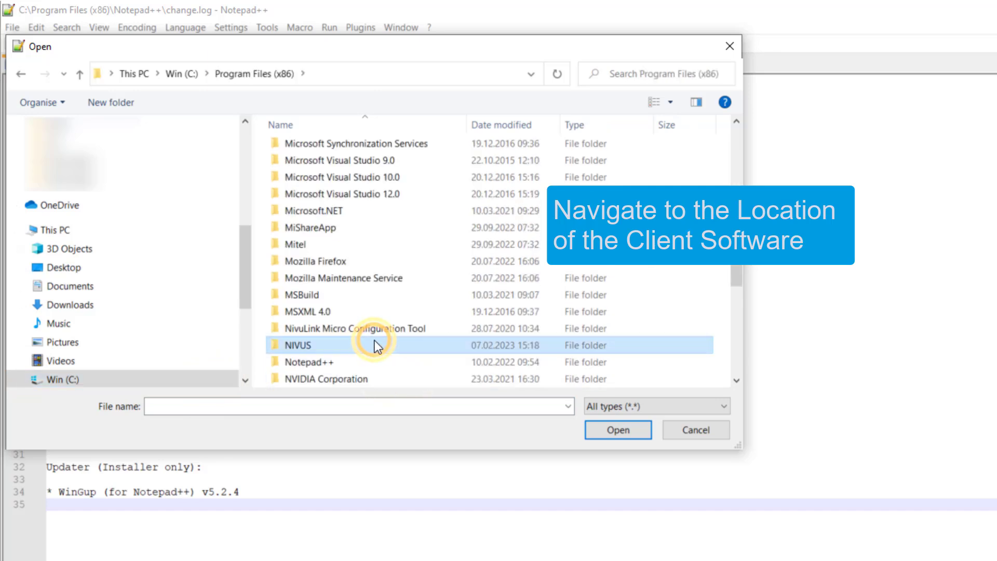
double_click(375, 341)
click(352, 150)
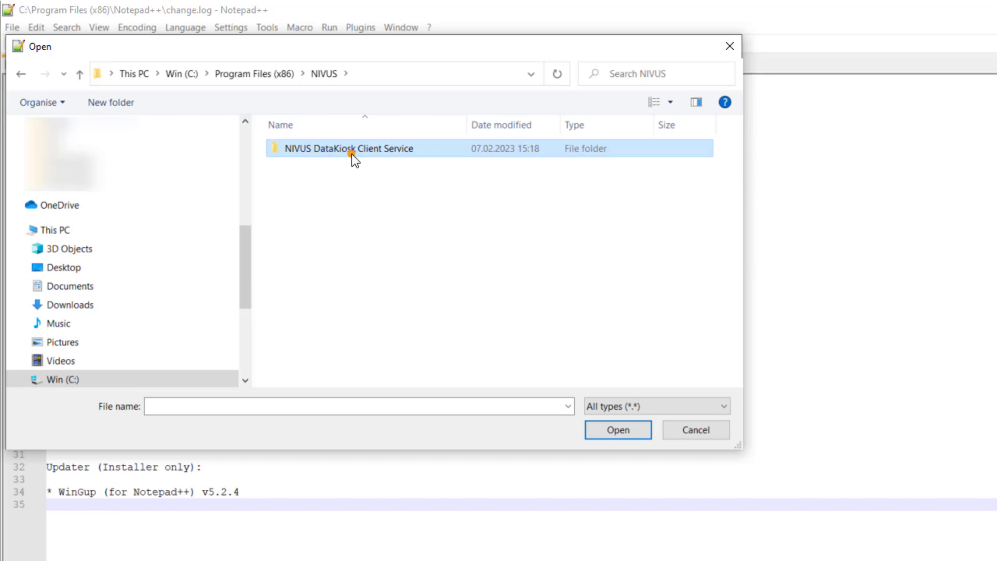
double_click(351, 150)
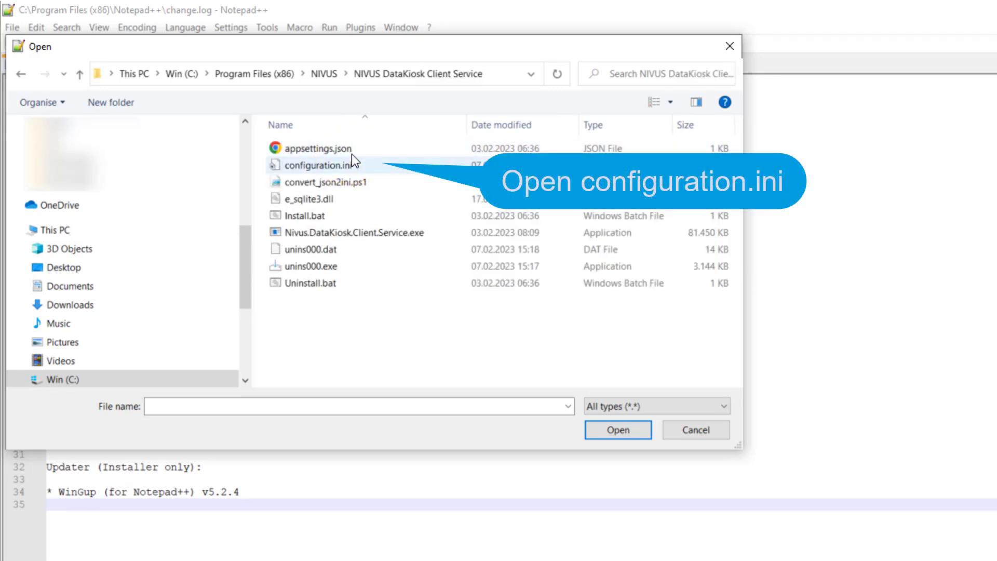
double_click(389, 165)
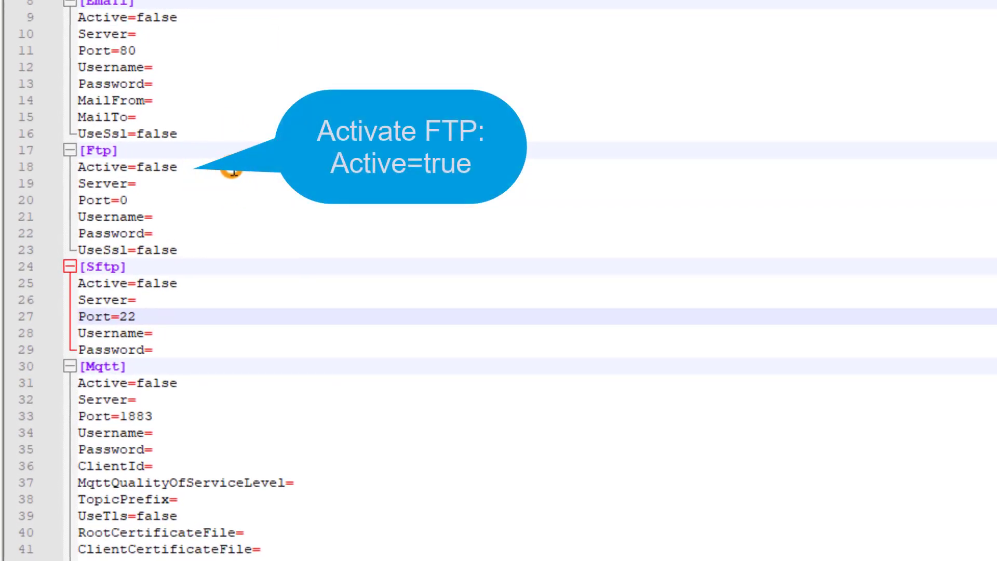
- In the [Ftp] section set Active to true, enter the server address, and set Port to 21
double_click(139, 167)
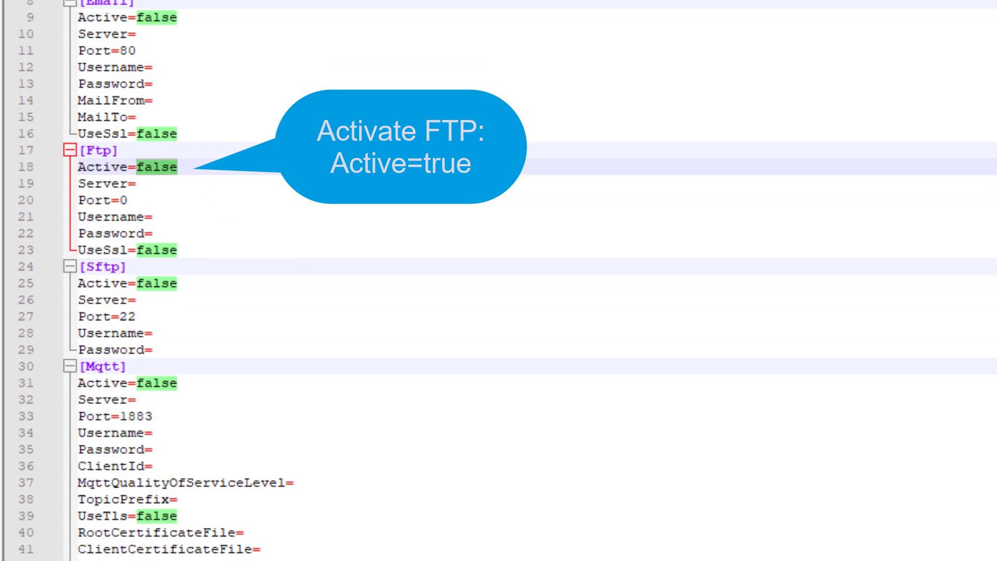
text(tru)
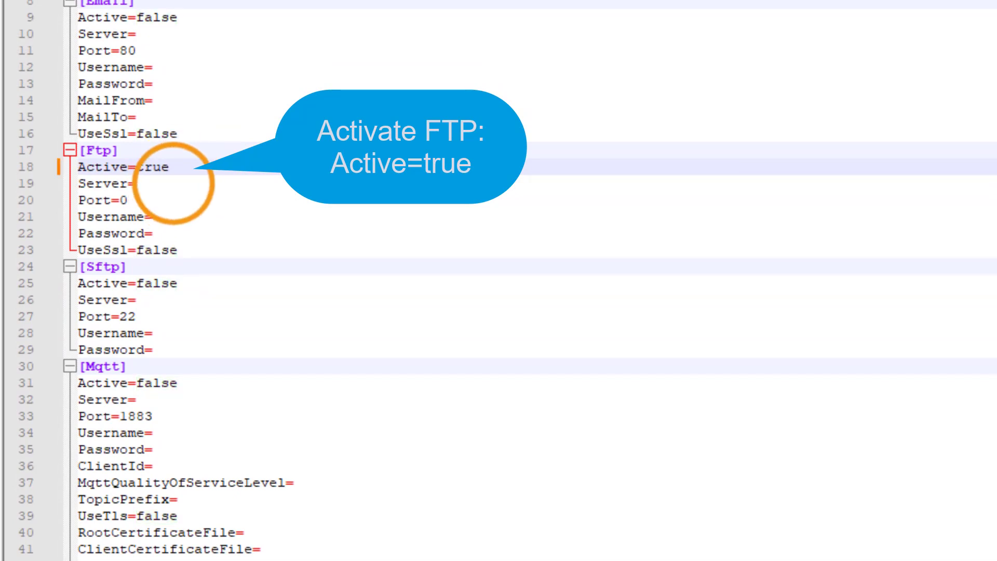
click(176, 185)
text(Adress )
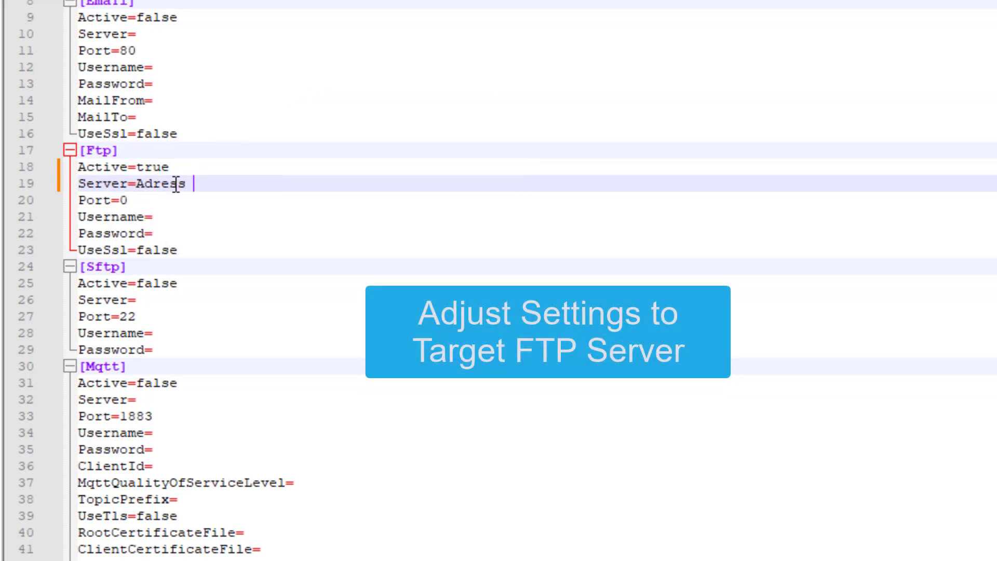
text(FTP Server)
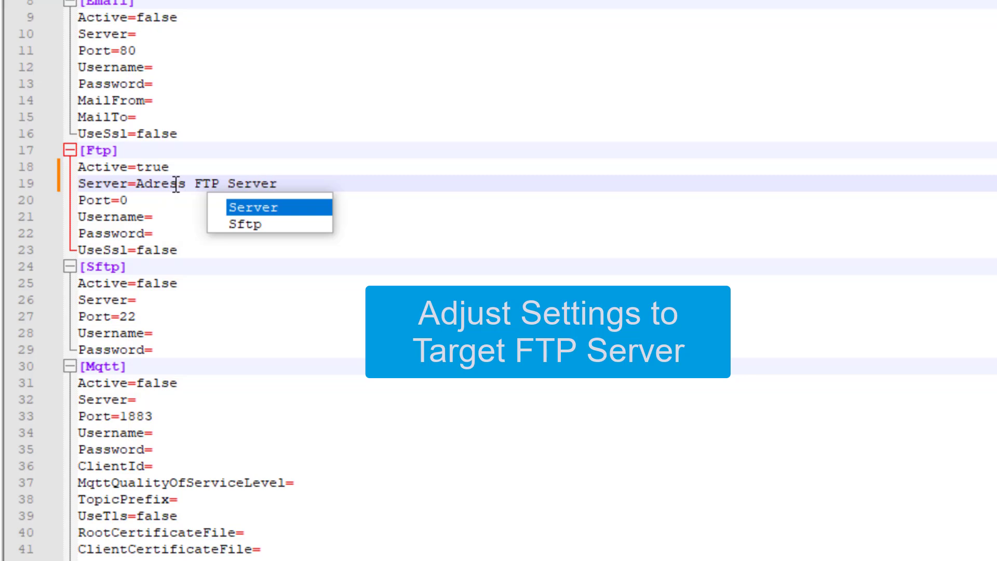
click(124, 200)
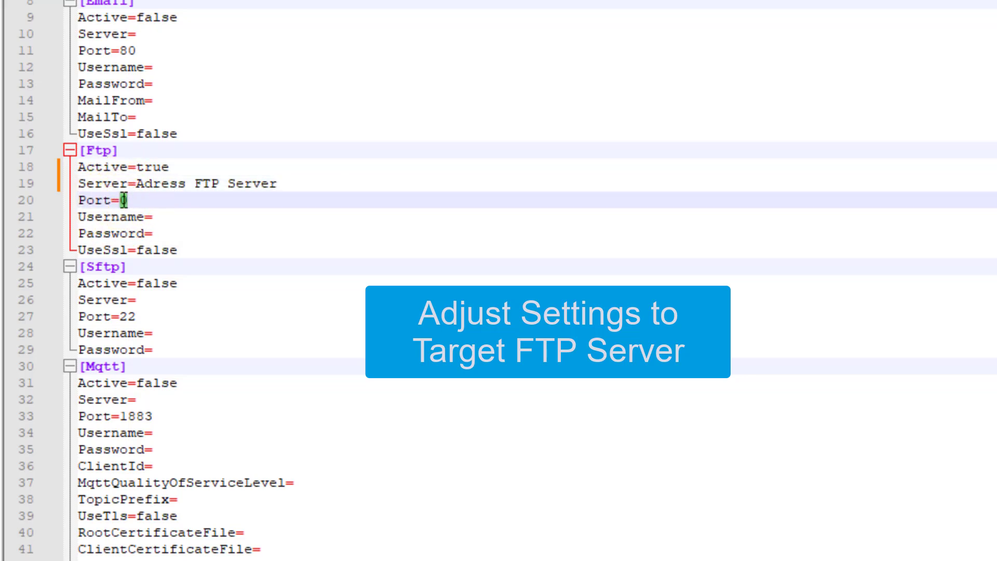
text(21)
- Enter the FTP username e-mail and password, then save configuration.ini
click(158, 218)
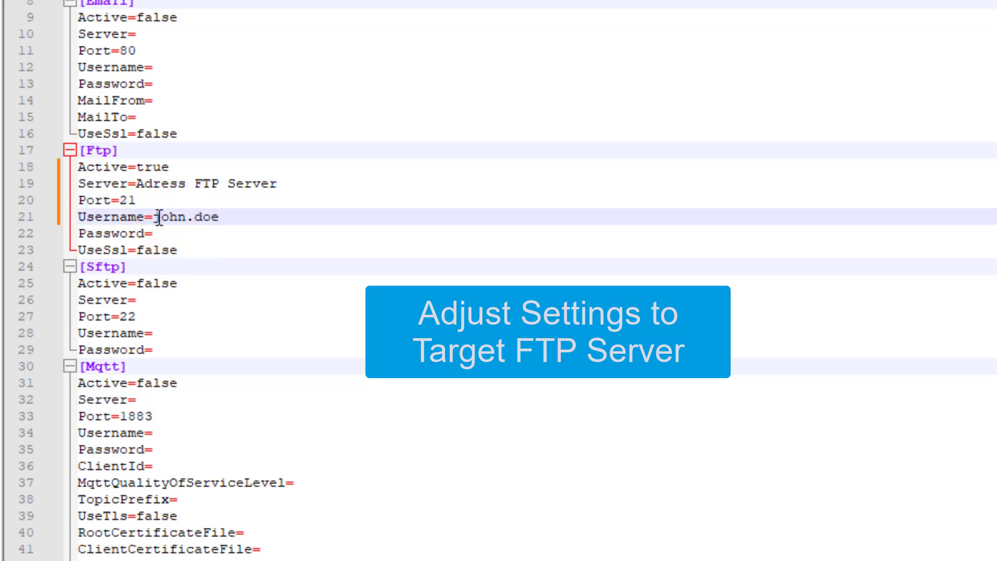
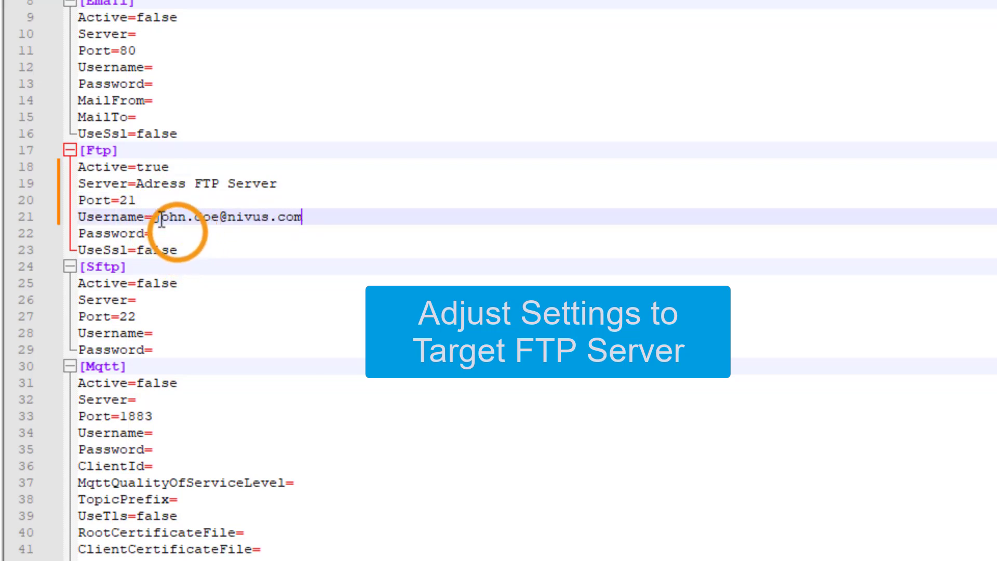
click(180, 233)
text(password)
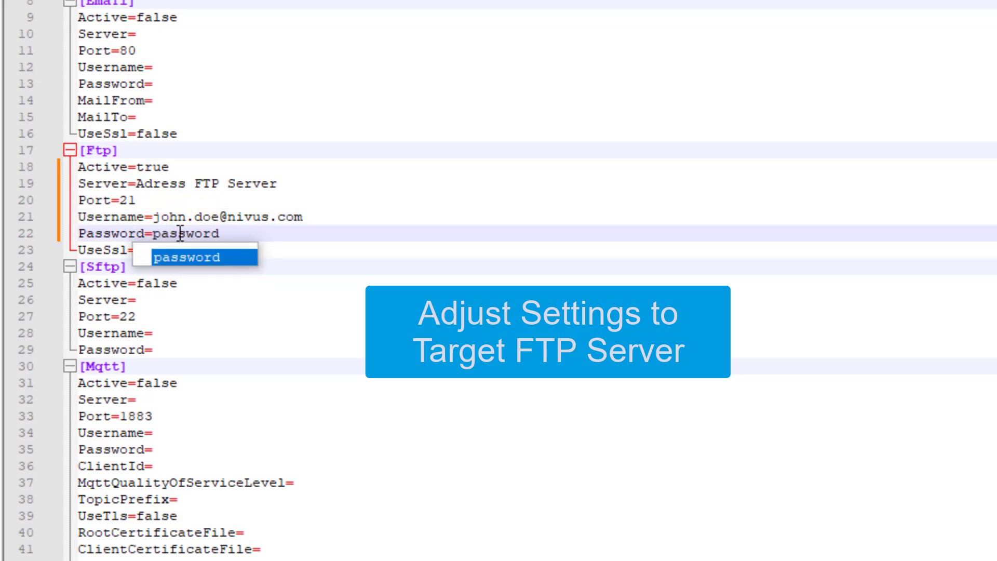
click(285, 246)
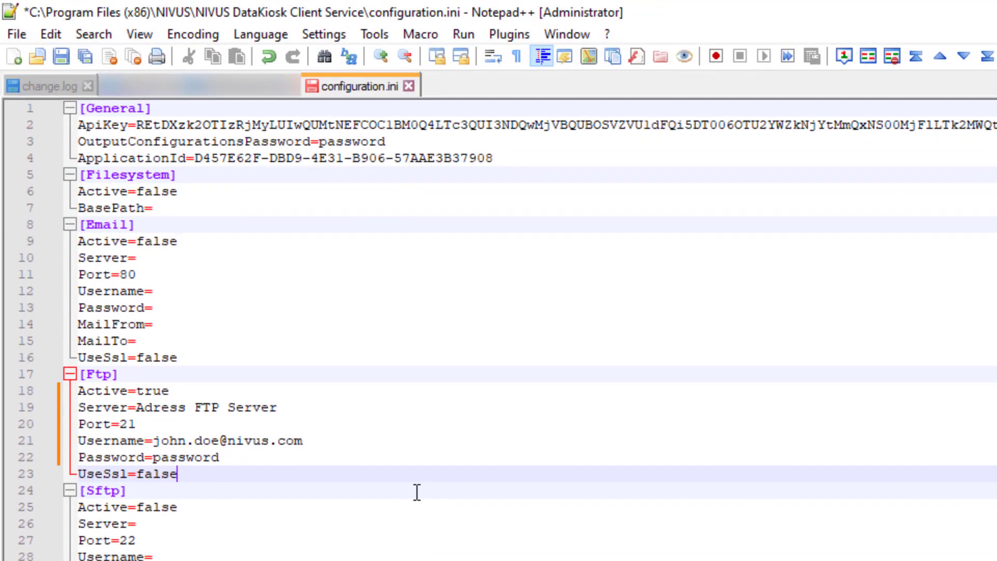
click(10, 36)
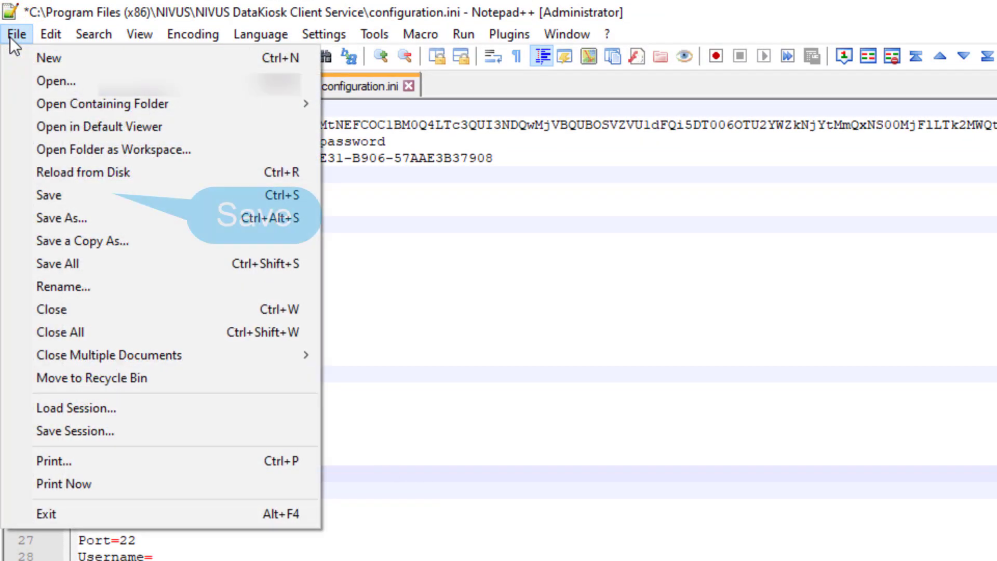
click(108, 194)
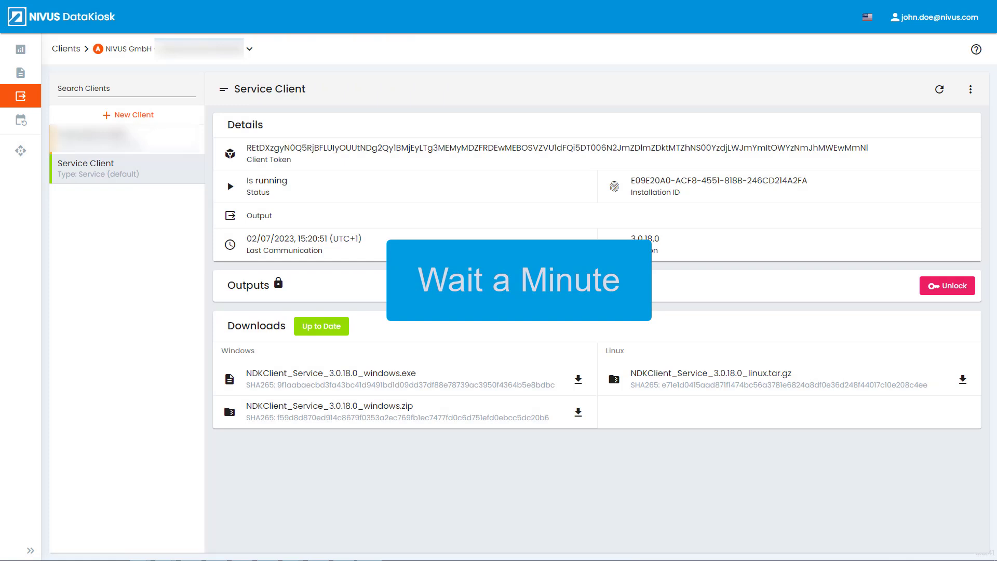
- Reload the Service Client page to update its last communication, then go to Export Jobs
key(F5)
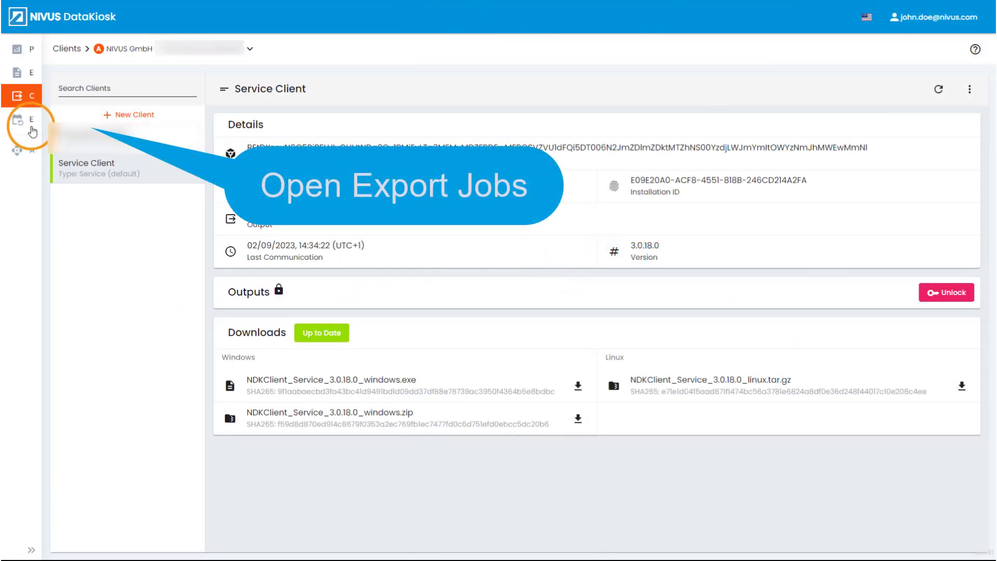
mouse_move(34, 131)
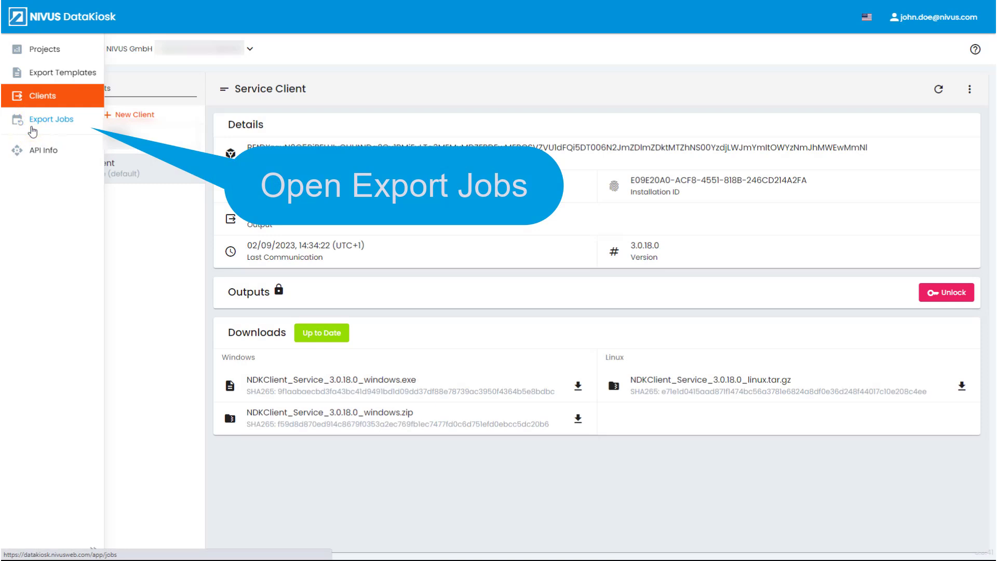
click(33, 129)
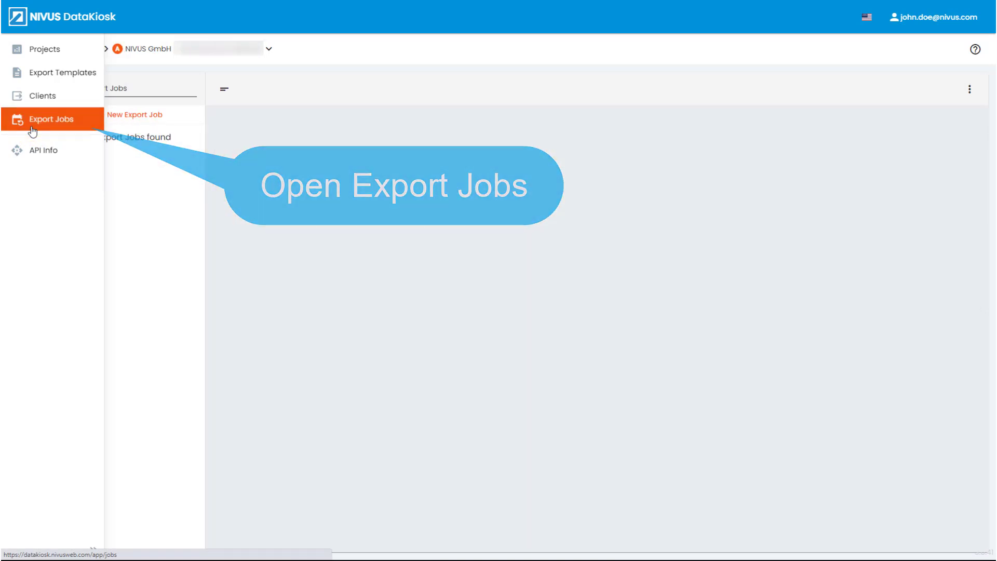
- Start a new export job named 'New Export Job' for project NIVUS GmbH with Service Client
click(135, 115)
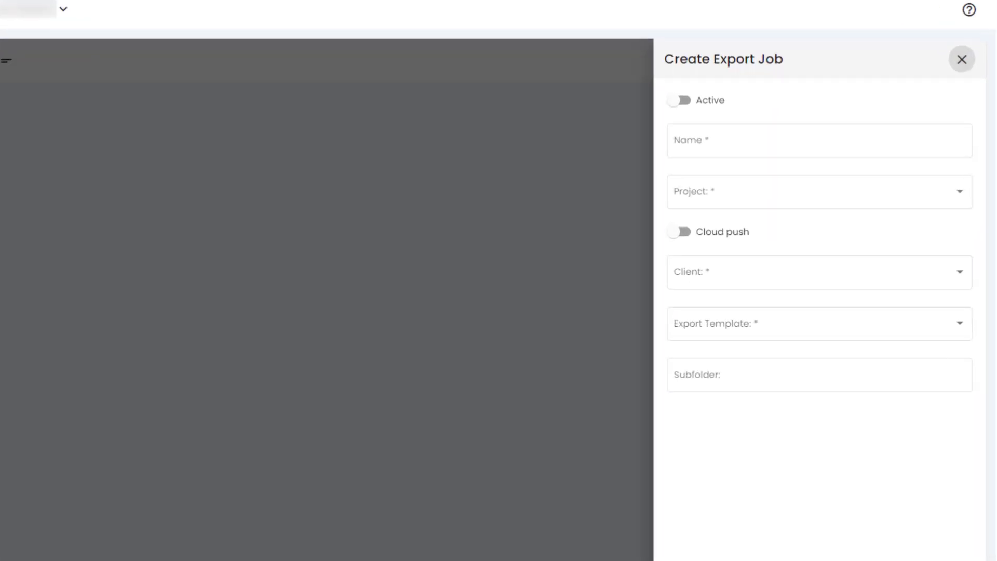
click(736, 131)
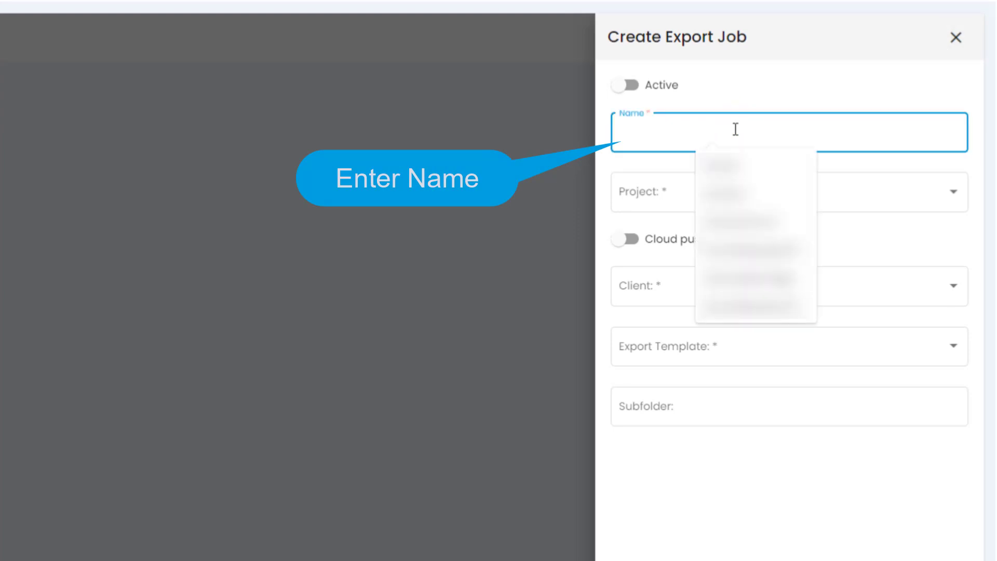
text(N)
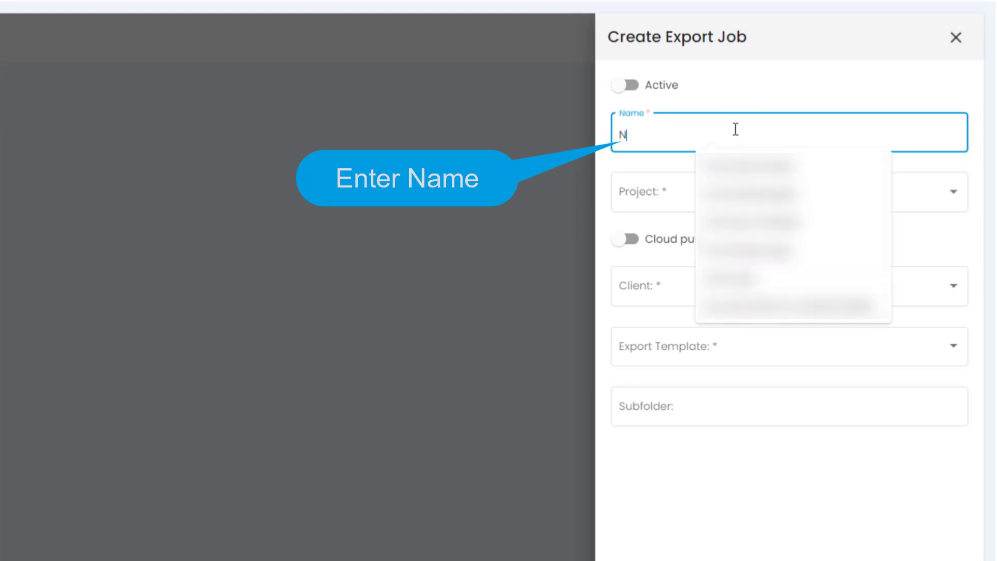
text(ew Exp)
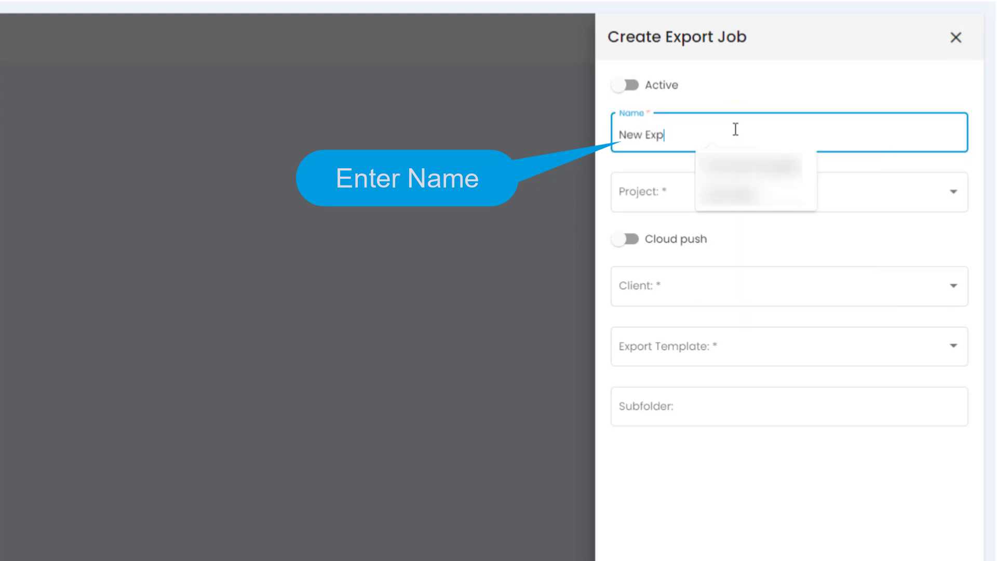
text(ort Job)
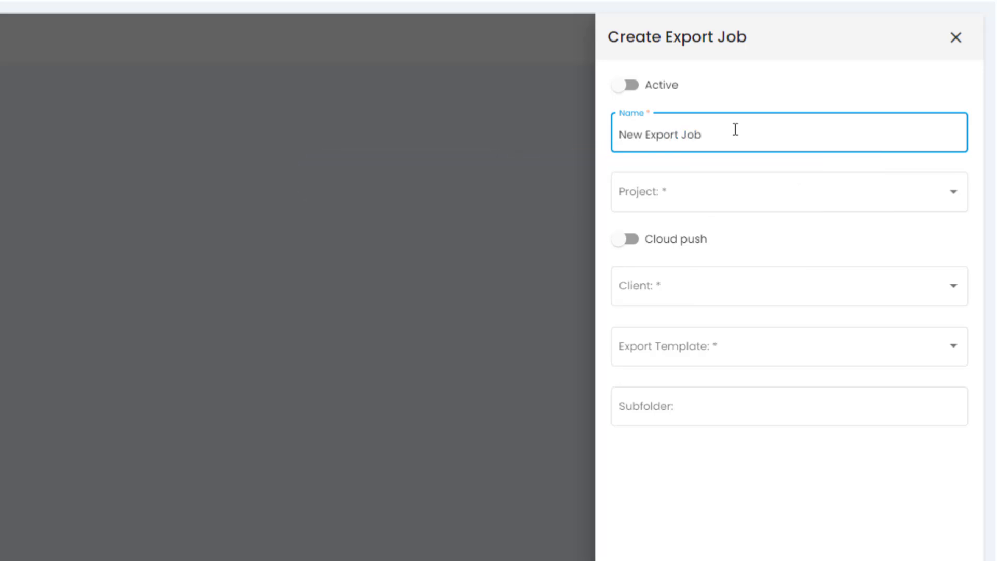
click(709, 188)
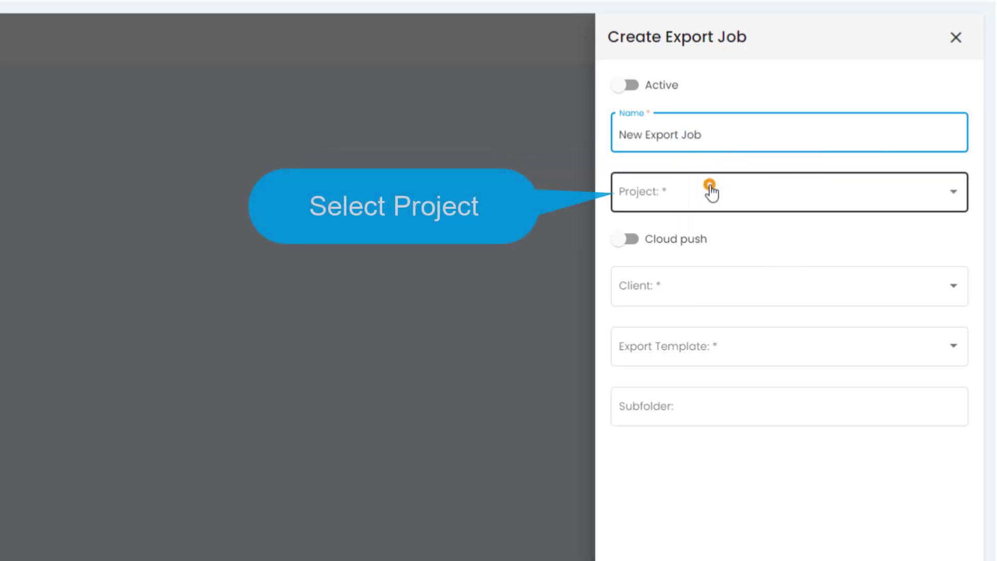
click(712, 294)
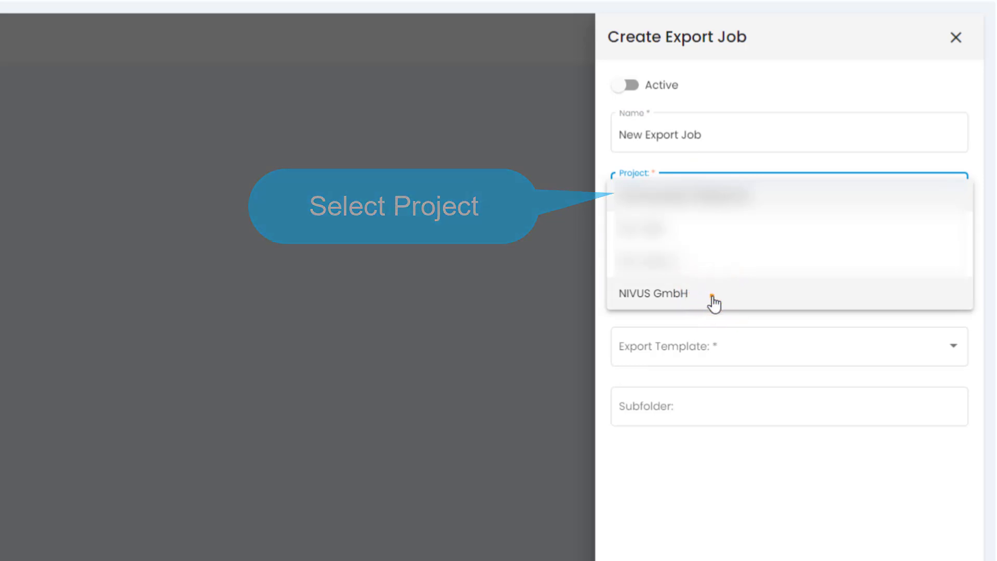
click(716, 302)
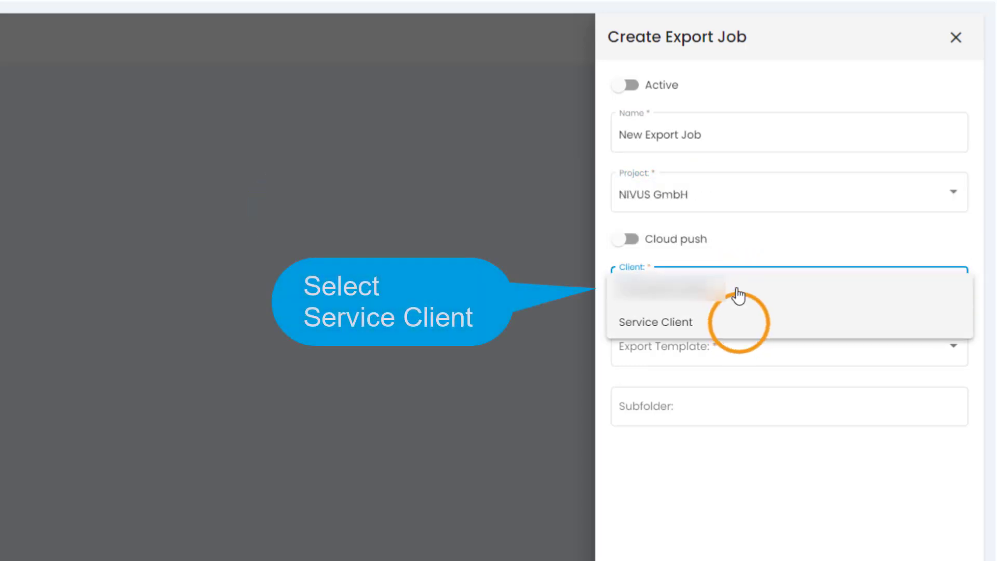
click(742, 331)
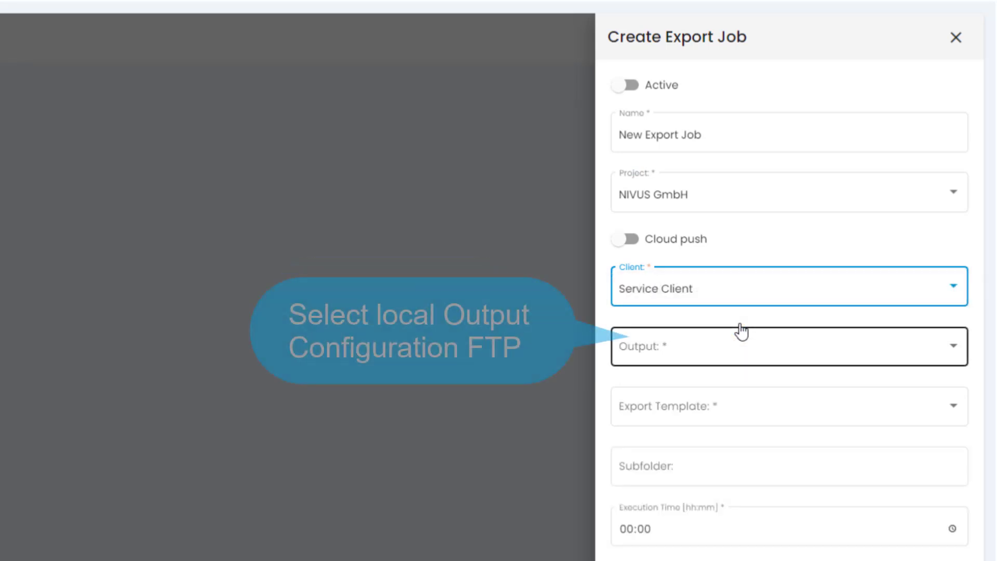
- Set the job's output configuration to Ftp and its export template to New Export Template
click(763, 350)
click(766, 357)
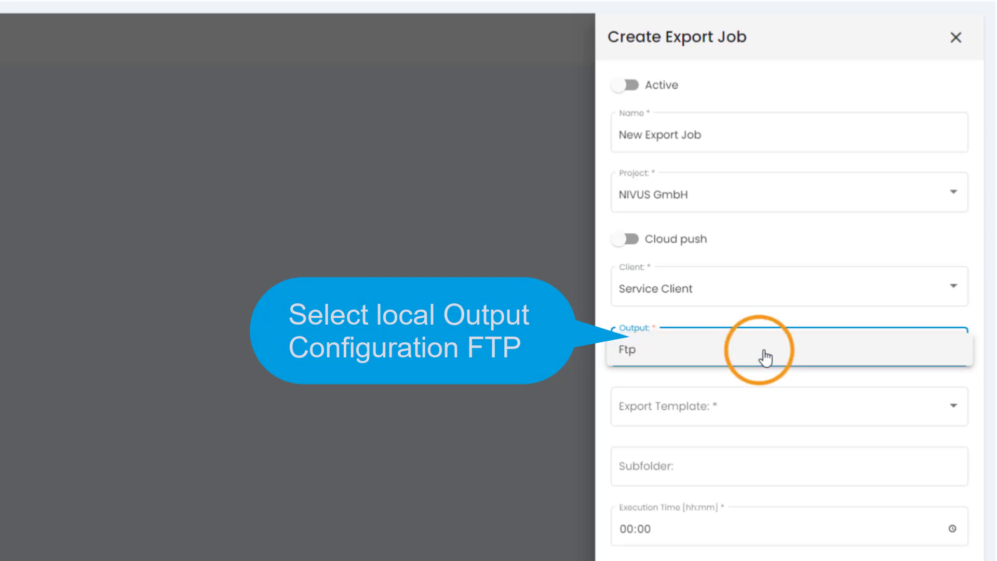
click(763, 356)
click(761, 424)
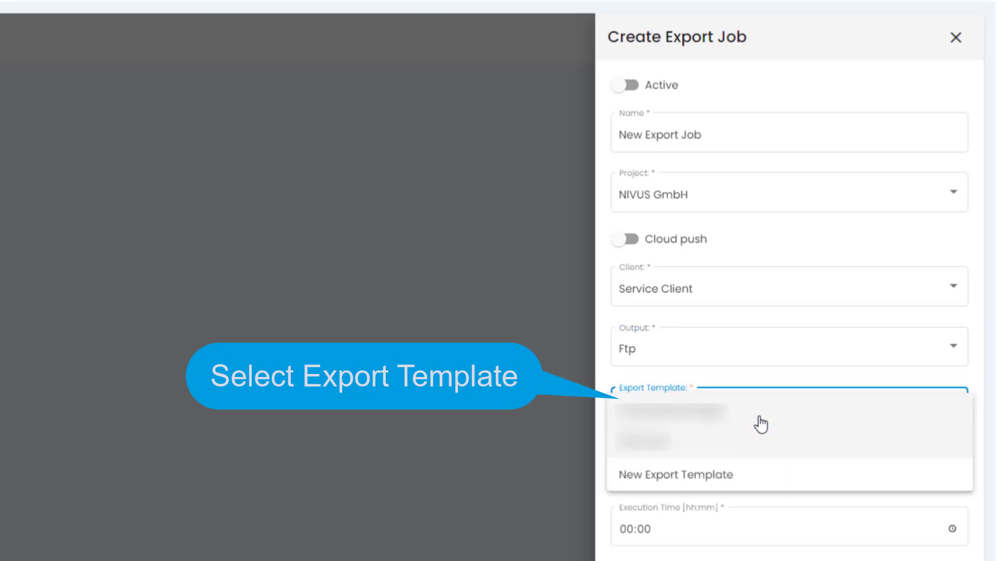
click(748, 476)
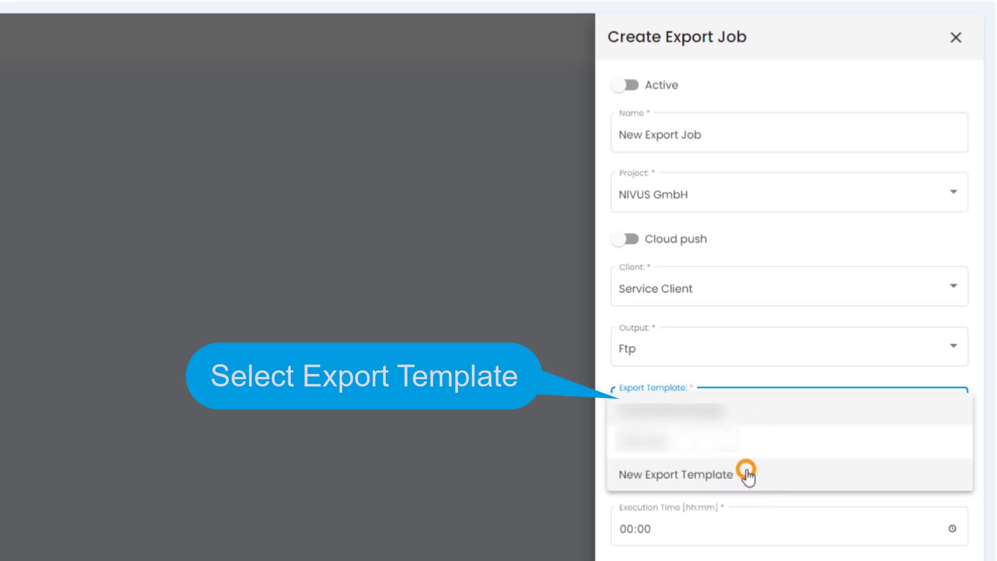
click(751, 472)
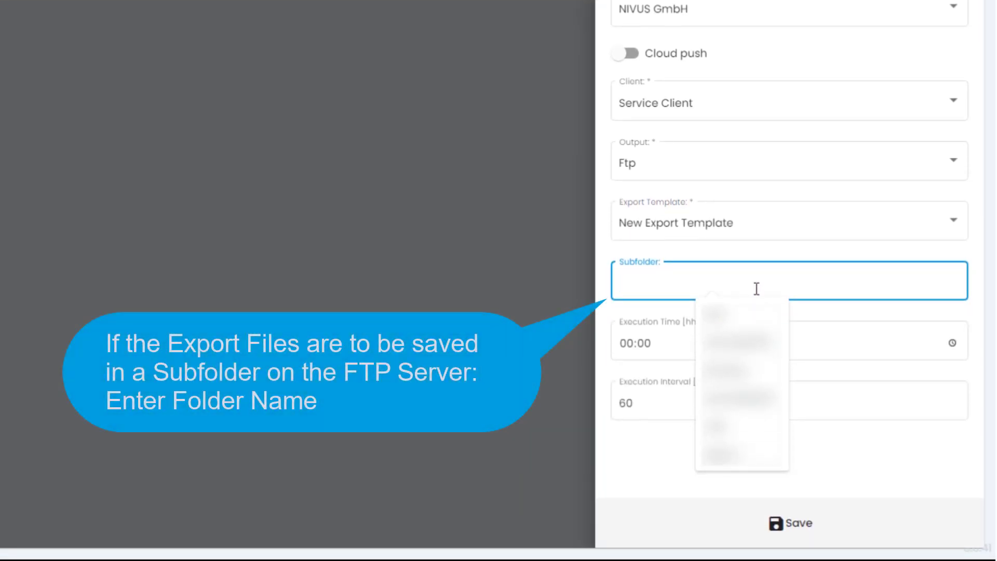
- Enter subfolder 'Export 1', execution time 06:00 and interval 30 minutes, then save the job
text(Export 1)
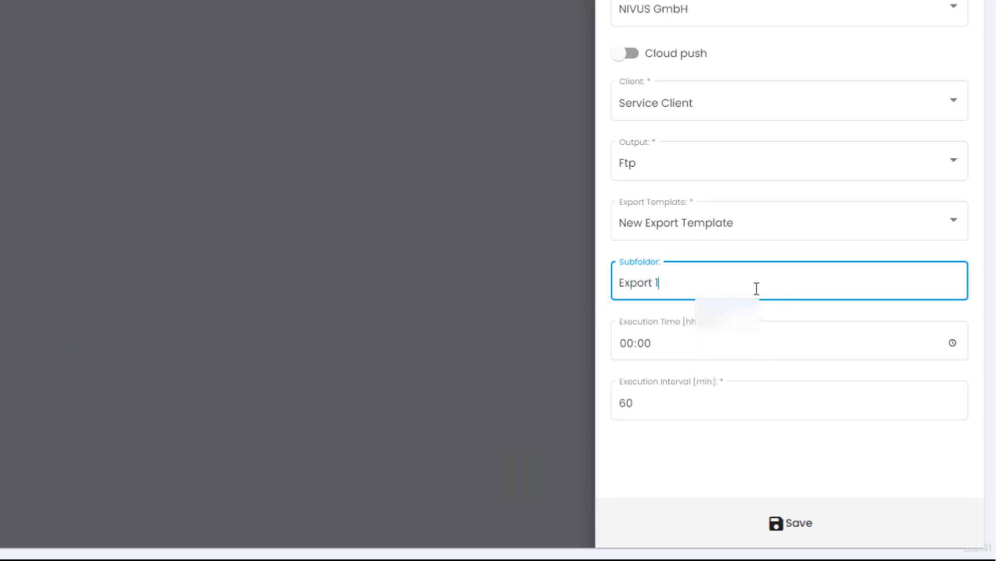
click(626, 345)
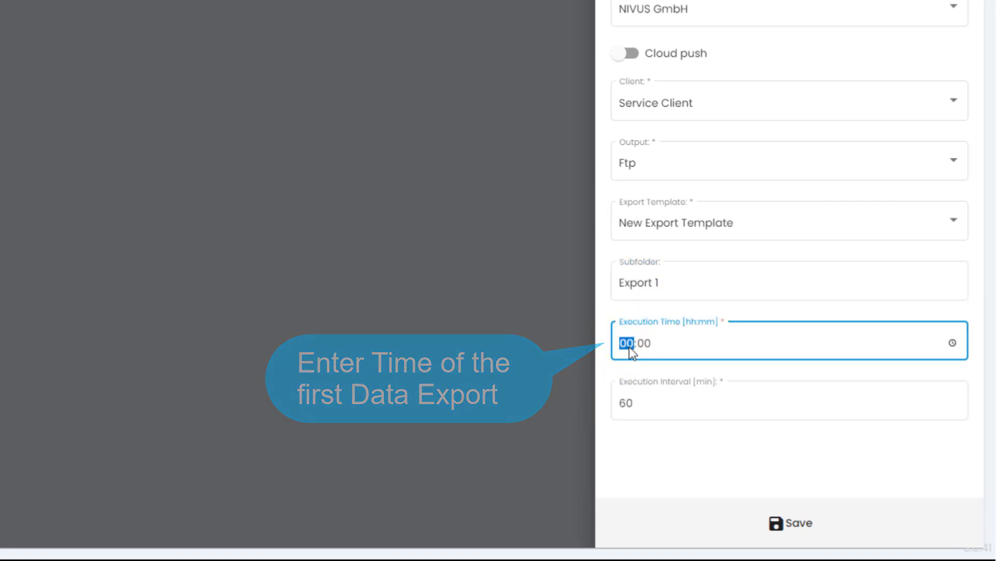
text(06)
click(635, 407)
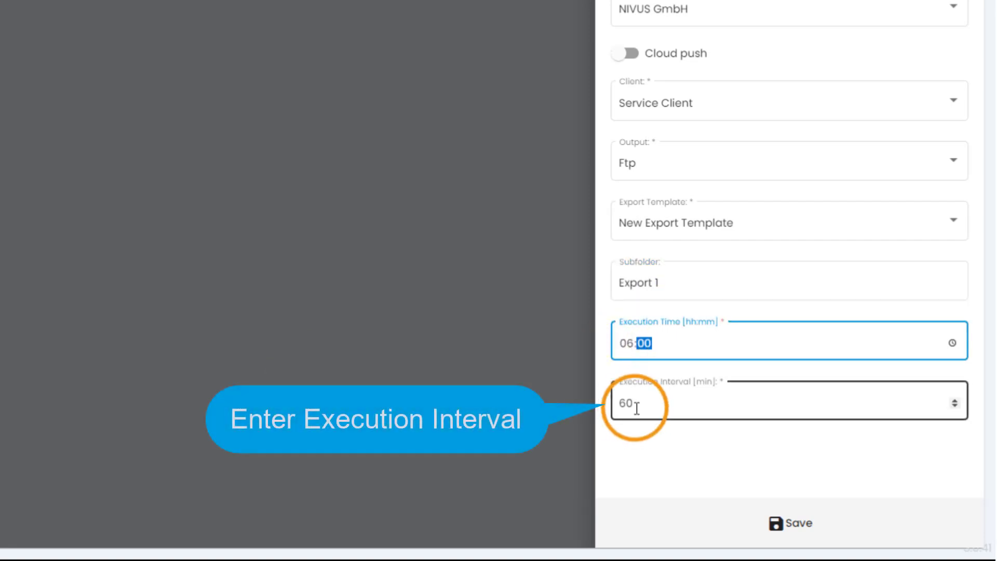
double_click(619, 403)
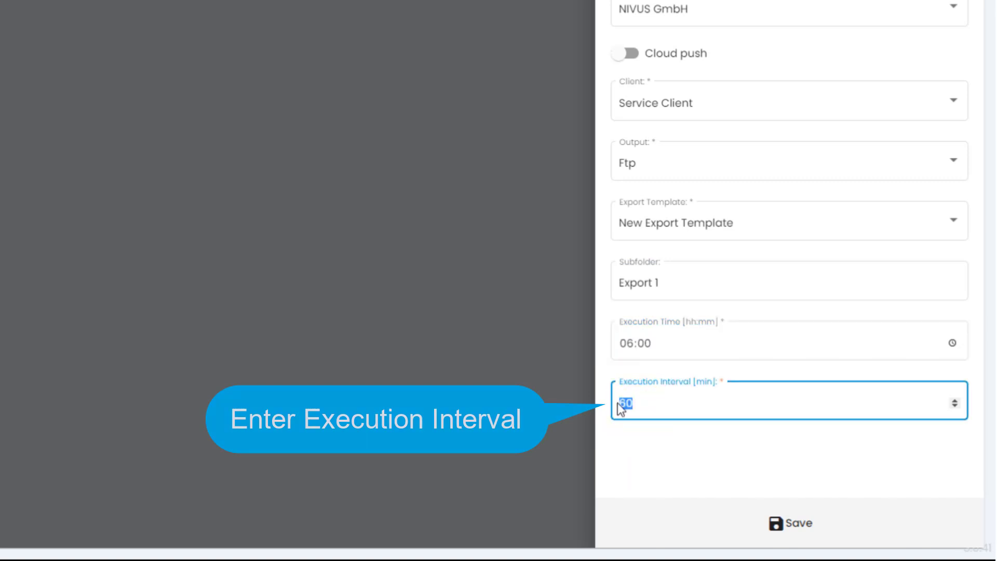
text(30)
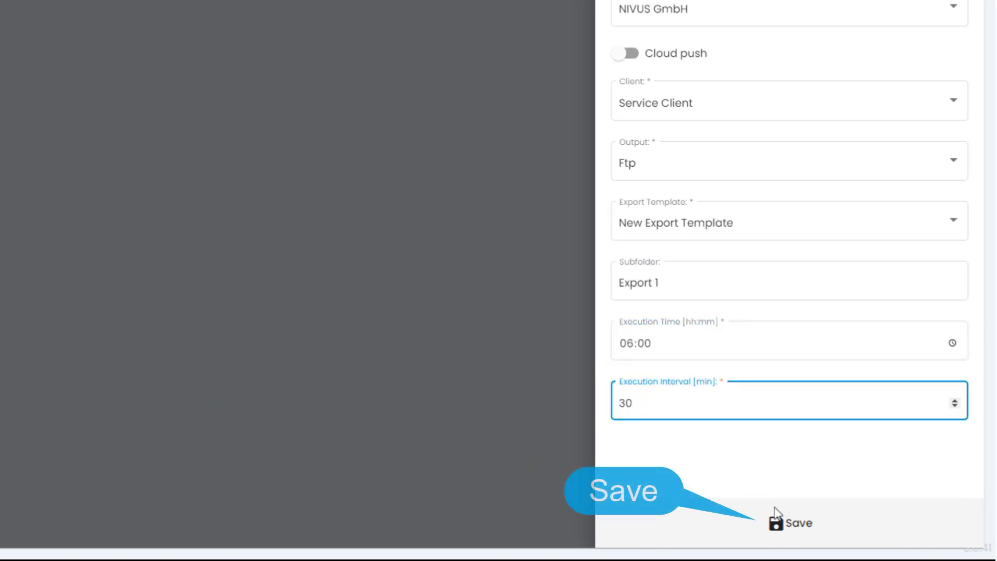
click(803, 527)
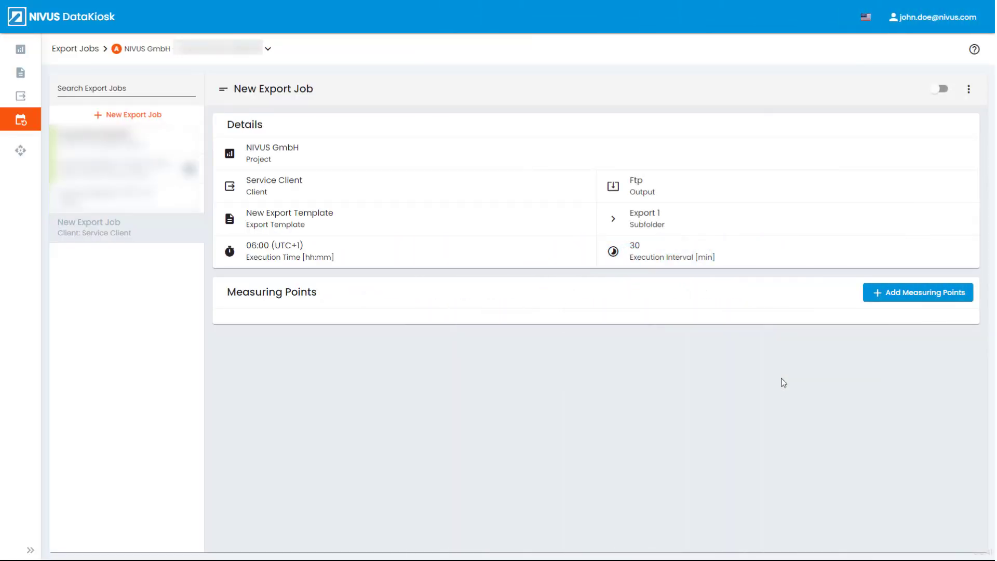
- Add measuring points TestNFM0010 and TestNFM0011 to New Export Job
click(897, 293)
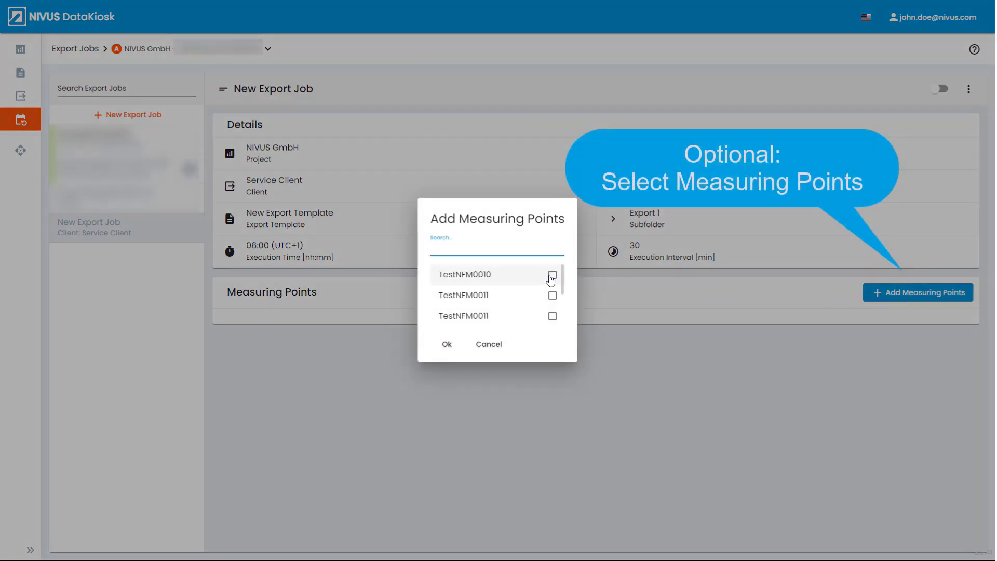
click(550, 278)
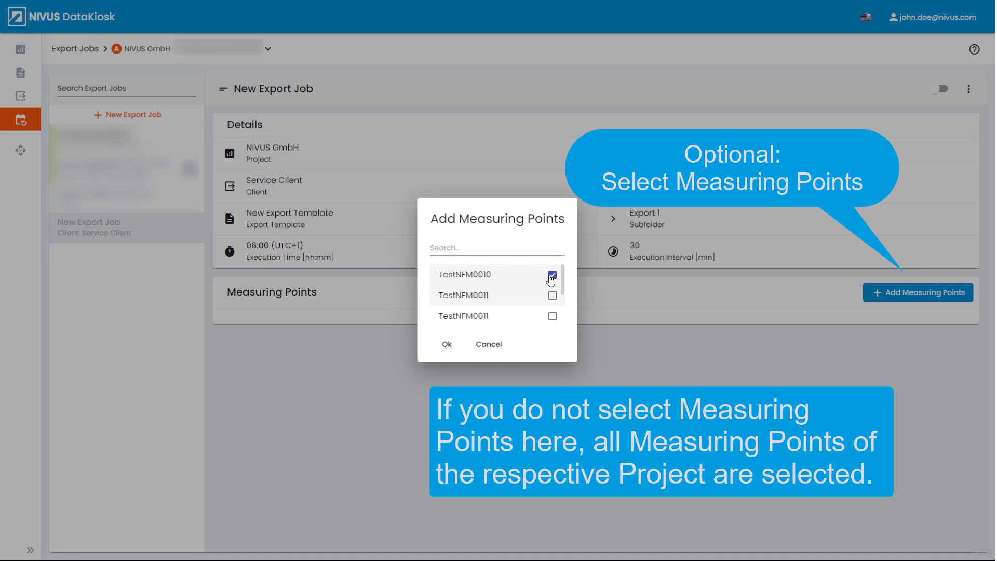
click(553, 297)
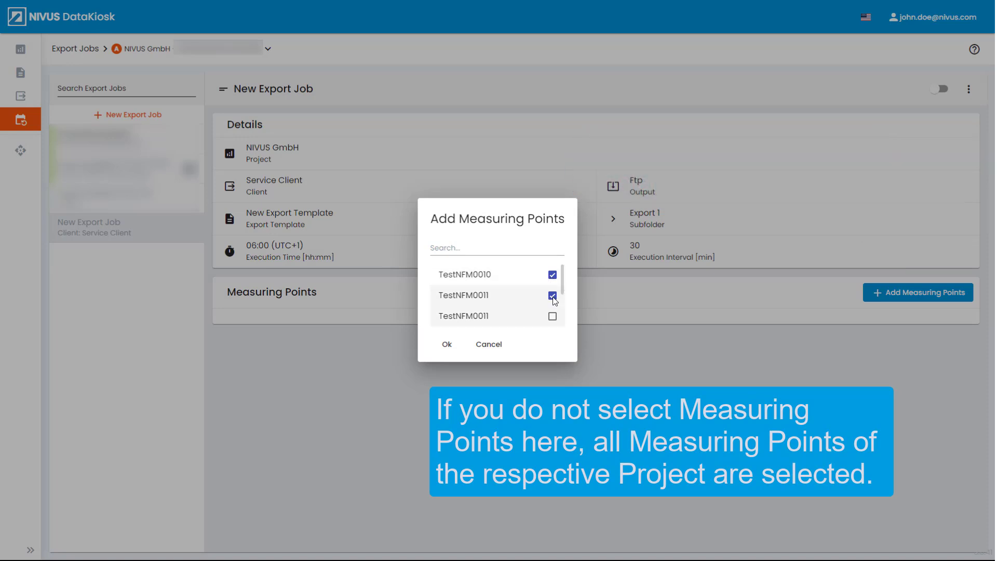
click(447, 345)
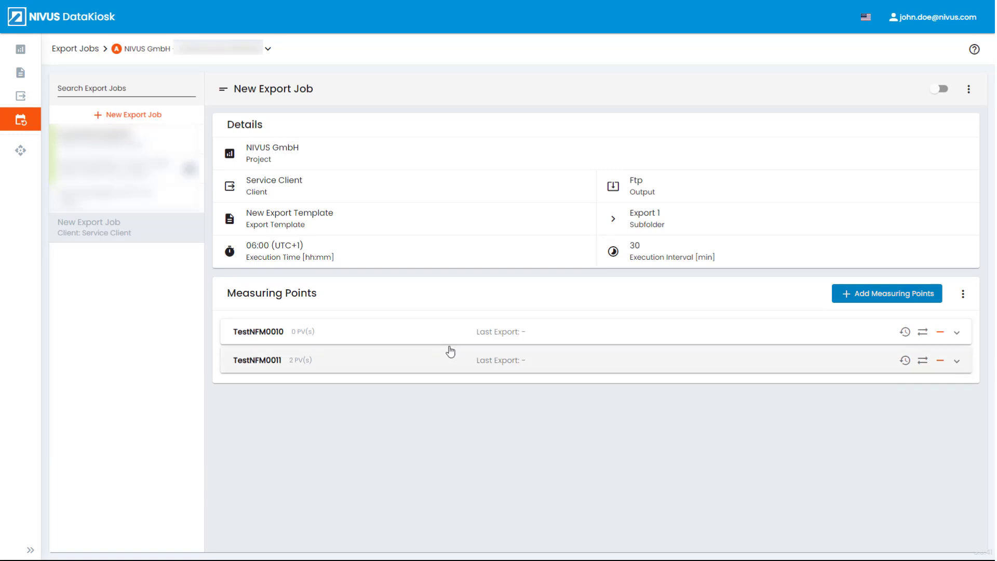
- Add Analog Input 0, Analog Input 0 Curr, Analog Input 1 and Analog Input 1 Curr to TestNFM0010
click(958, 339)
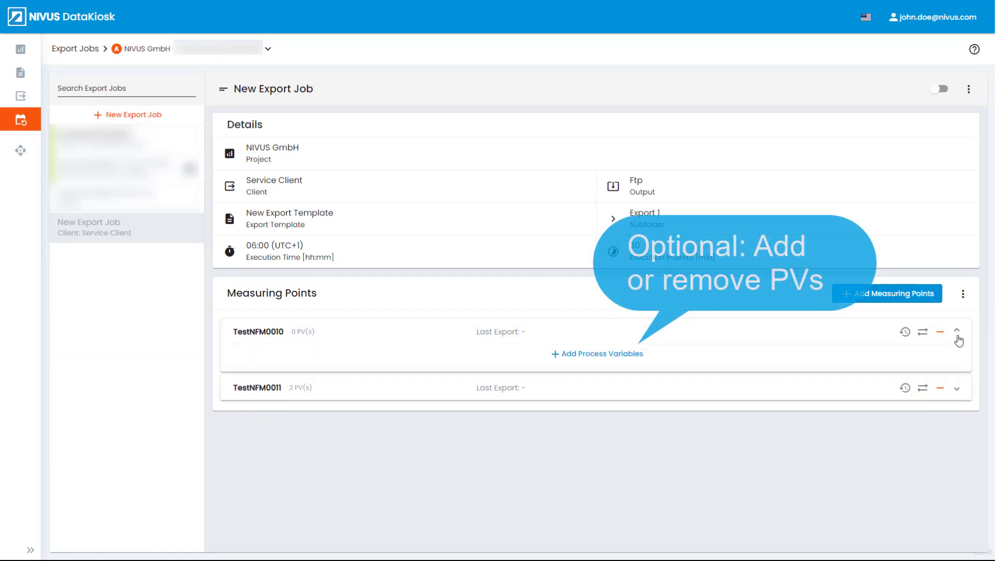
click(604, 357)
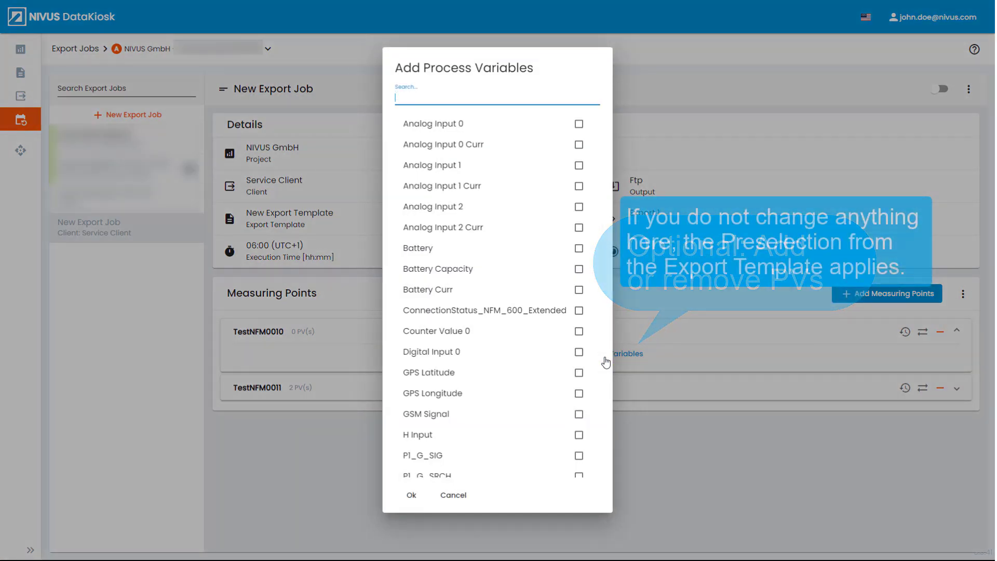
click(579, 124)
click(580, 145)
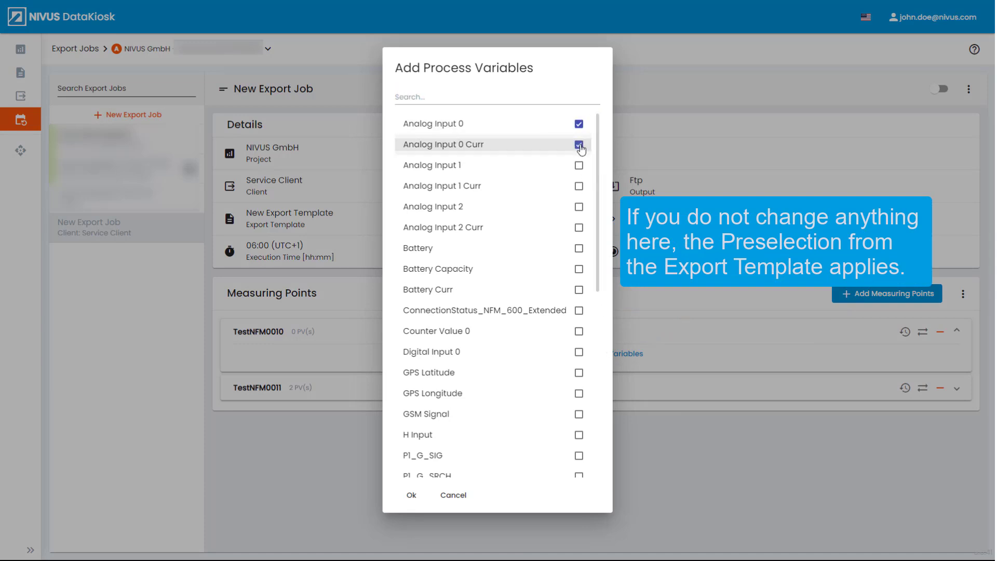
click(579, 165)
click(580, 186)
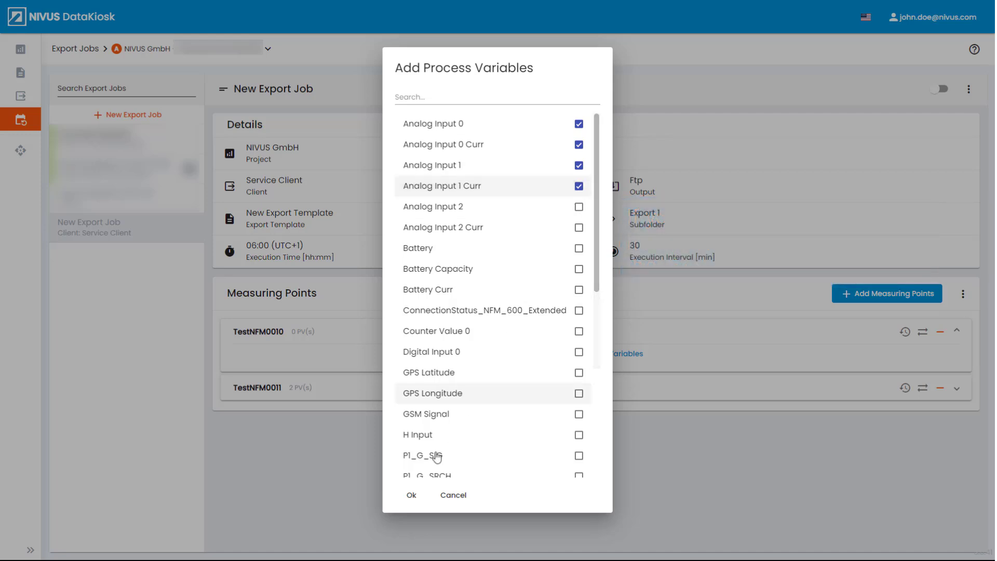
click(412, 495)
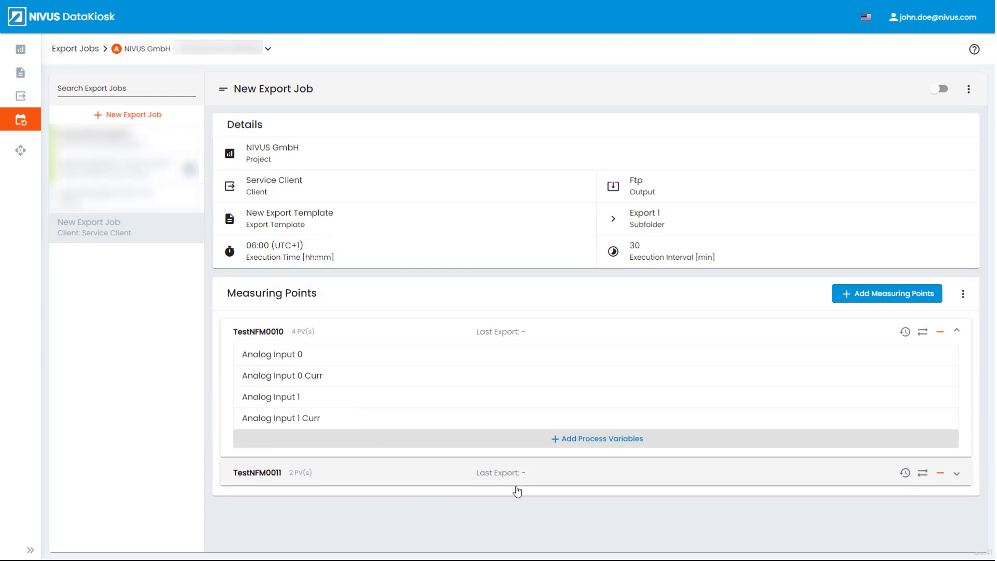
click(956, 333)
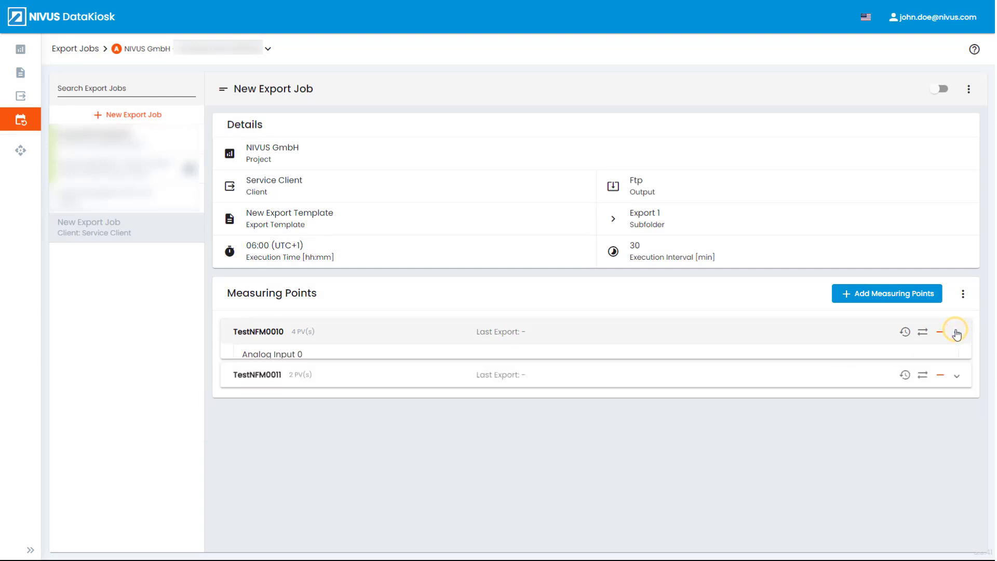
- Add Analog Input 1, Analog Input 2 and Analog Input 2 Curr to TestNFM0011
click(957, 362)
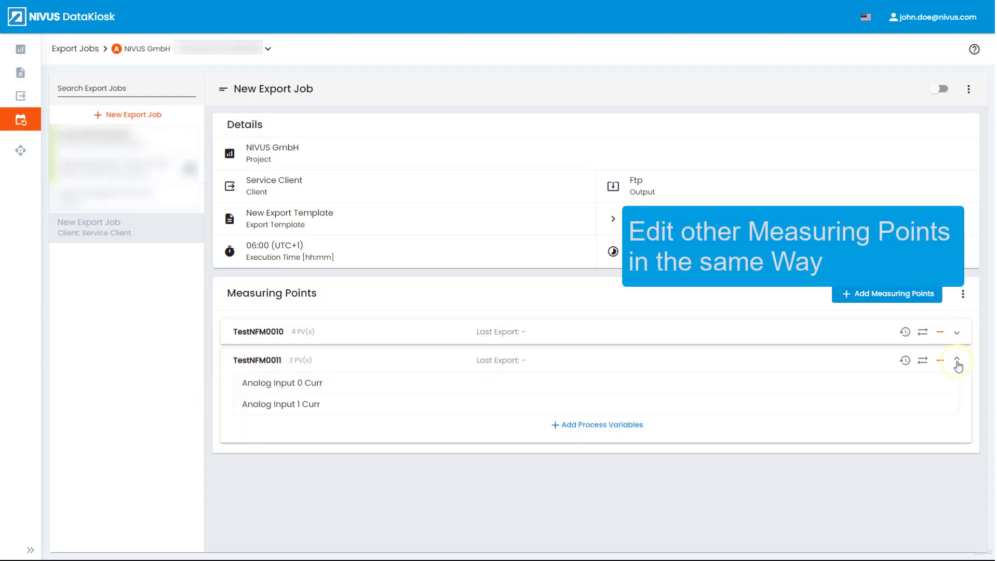
click(616, 429)
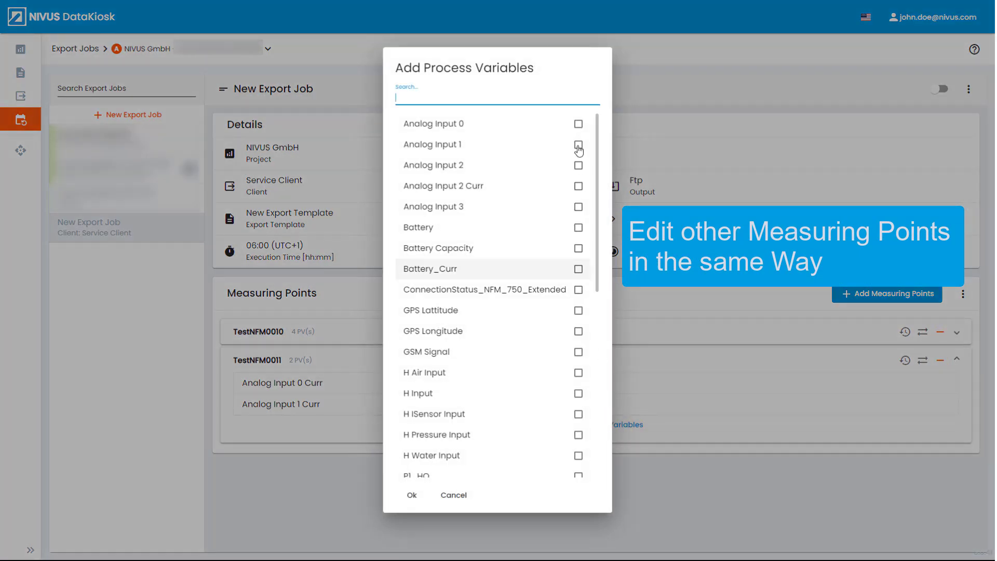
click(579, 145)
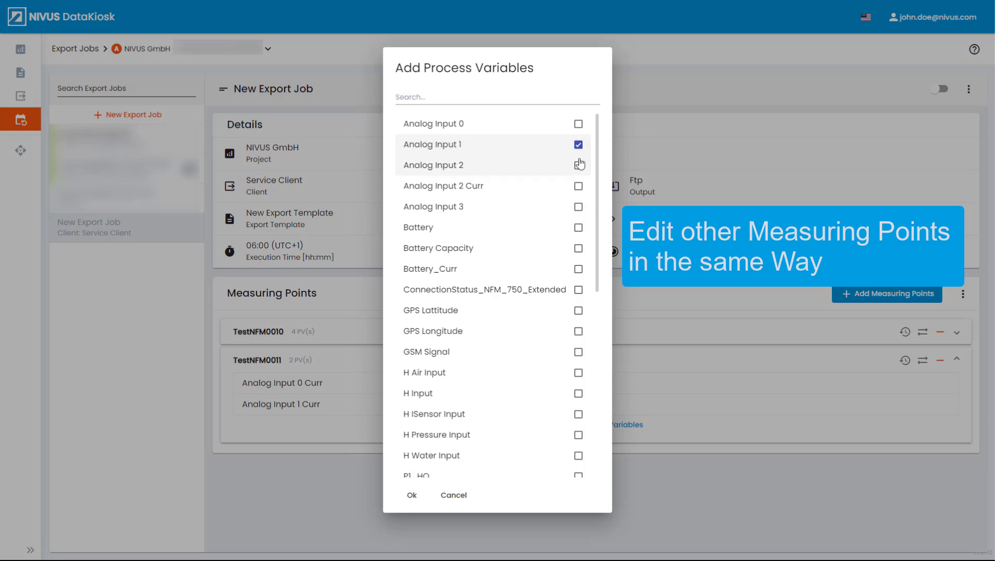
click(579, 166)
click(579, 188)
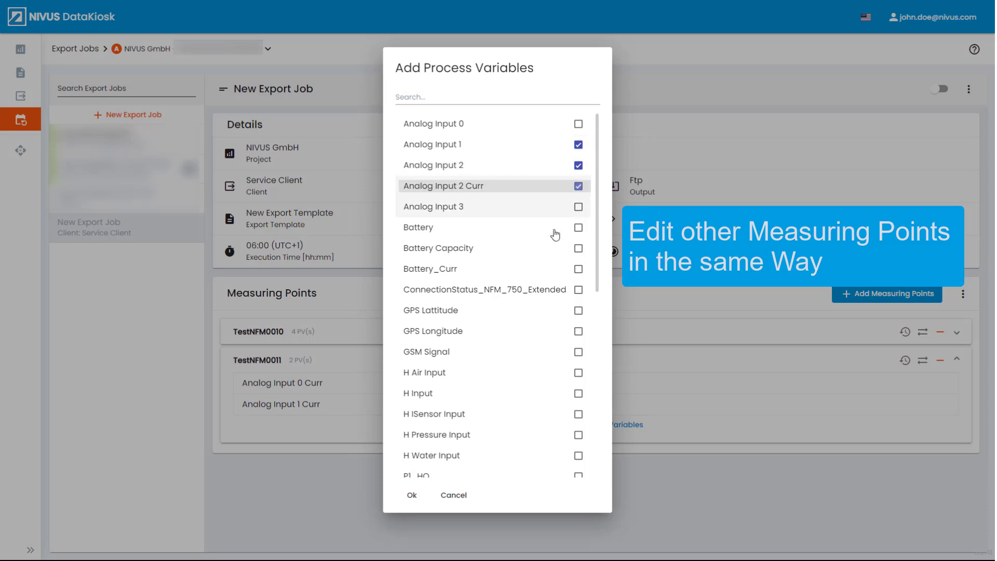
click(412, 496)
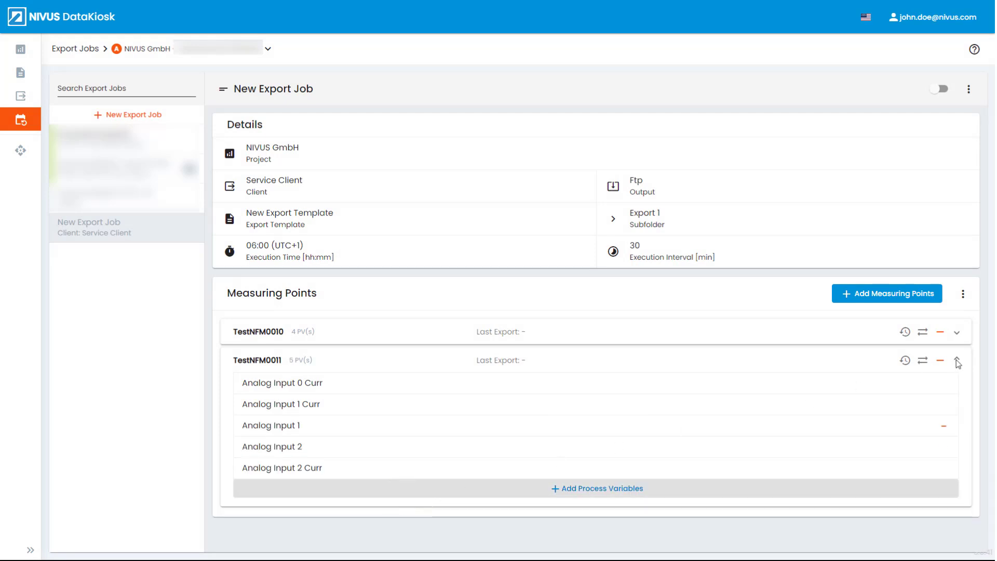
click(958, 364)
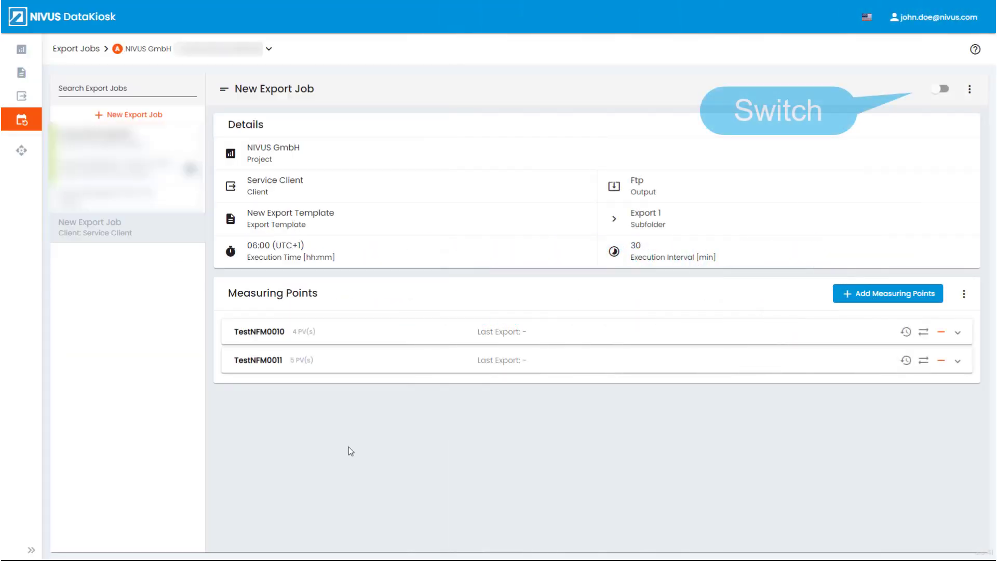
- Switch on the New Export Job toggle to activate the automated export
click(944, 91)
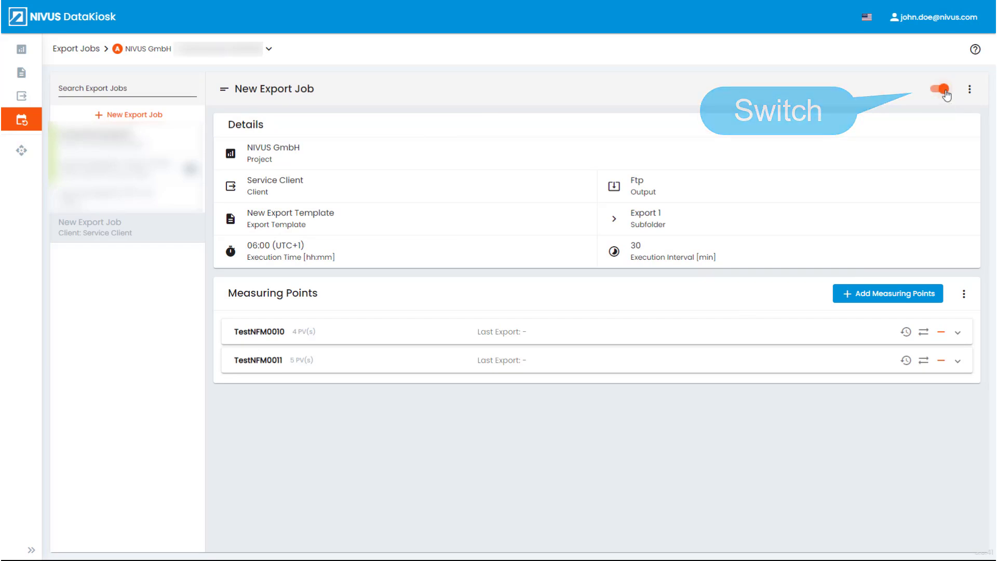